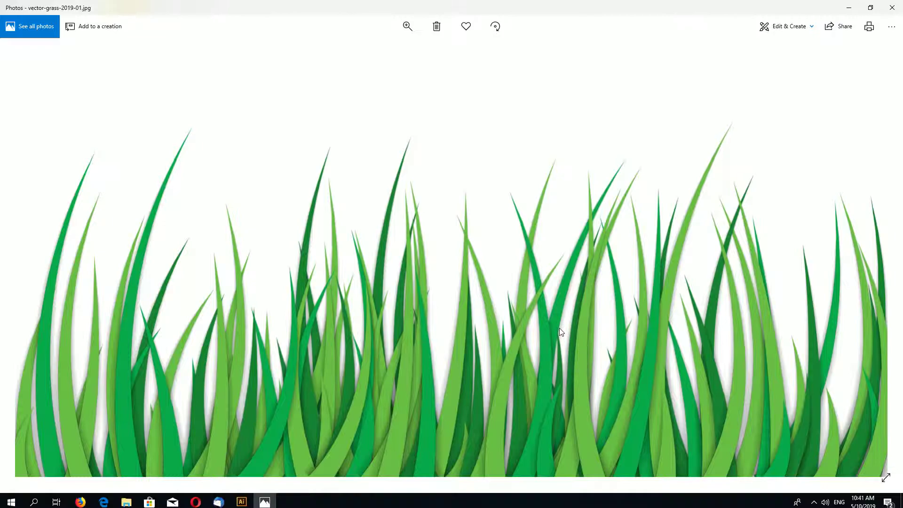
Close the grass preview in Photos and zoom out on the blank Illustrator artboard
{"action": "left_click", "coordinate": [892, 8]}
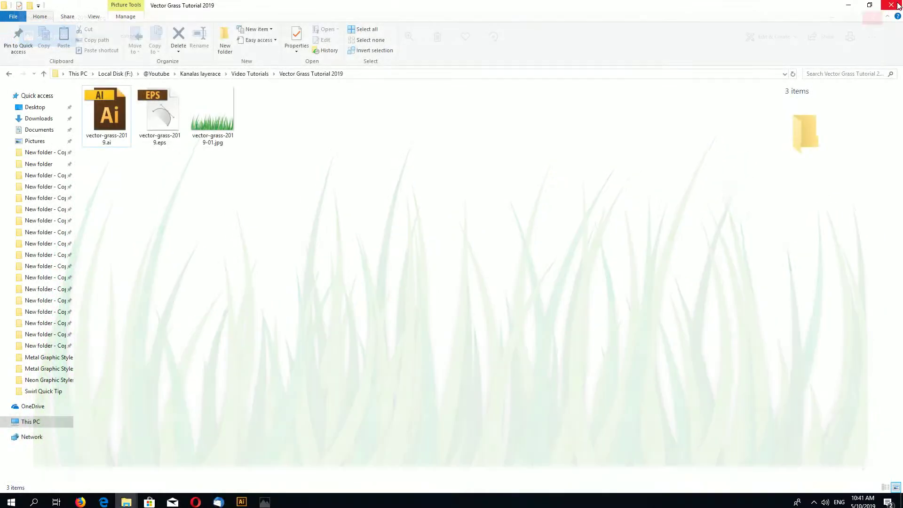
{"action": "left_click", "coordinate": [241, 501]}
{"action": "key", "text": "ctrl+minus"}
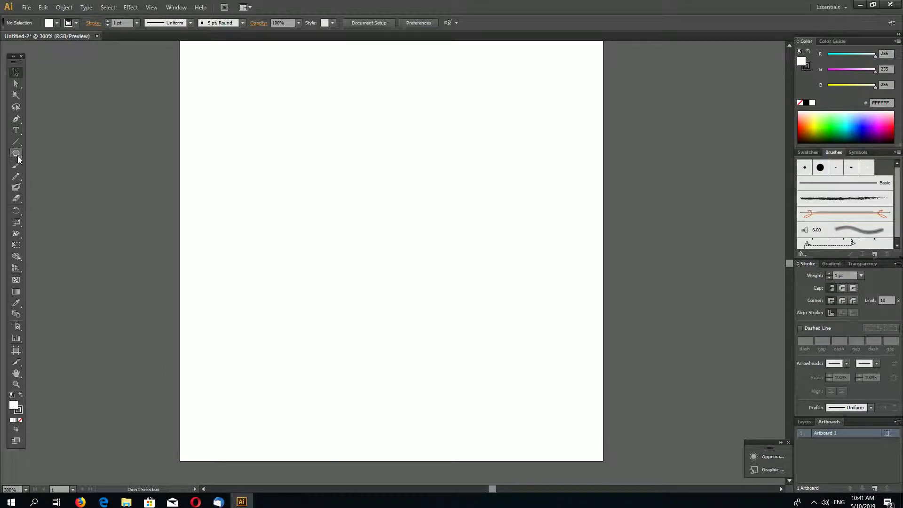
Switch to the Polygon tool, draw a test triangle, then undo it
{"action": "left_click_drag", "start_coordinate": [16, 152], "coordinate": [46, 156]}
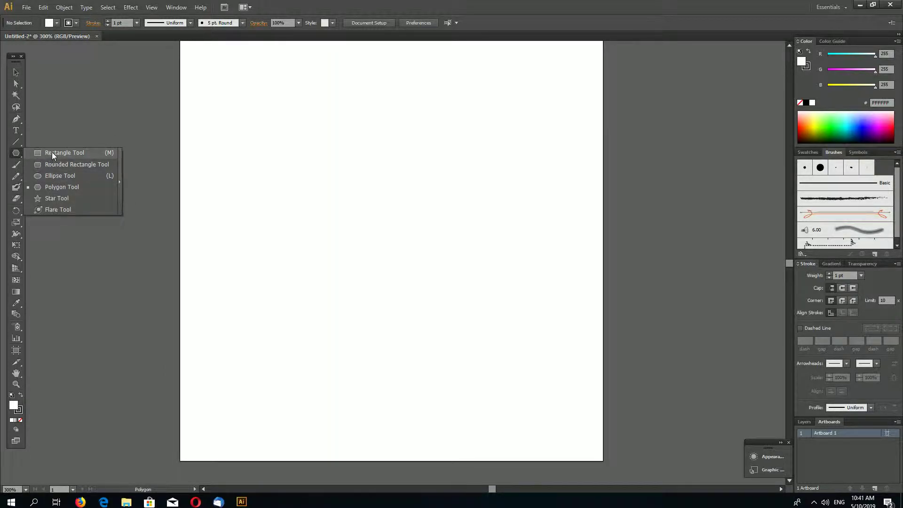
{"action": "left_click_drag", "start_coordinate": [16, 153], "coordinate": [55, 185]}
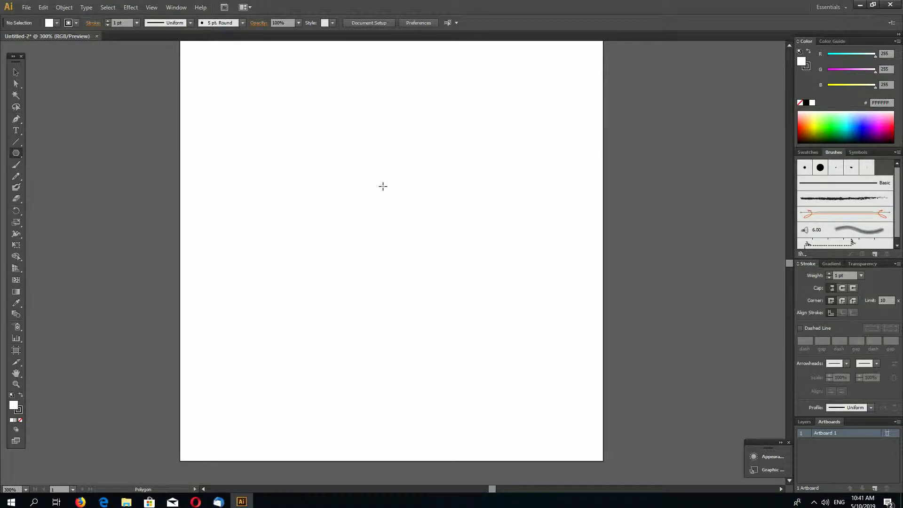
{"action": "mouse_move", "coordinate": [376, 156]}
{"action": "left_mouse_down"}
{"action": "mouse_move", "coordinate": [417, 233]}
{"action": "mouse_move", "coordinate": [410, 216]}
{"action": "left_mouse_up"}
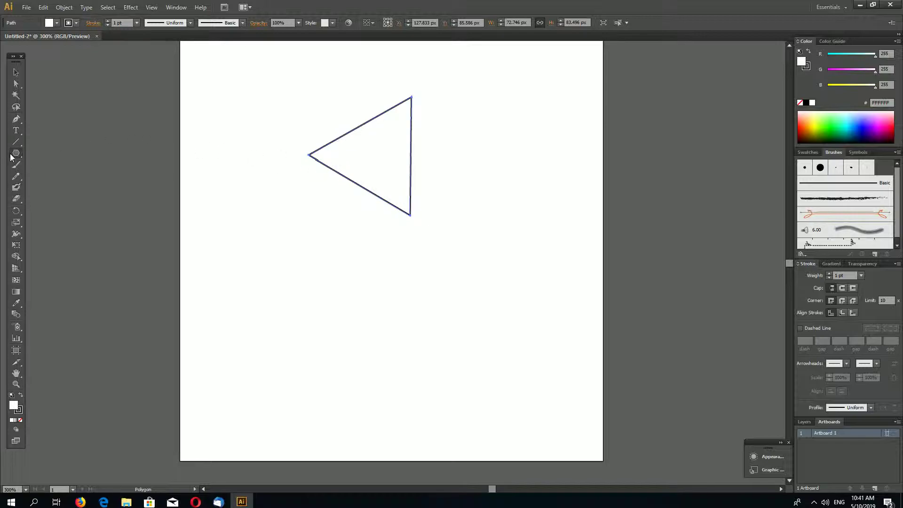
{"action": "left_click_drag", "start_coordinate": [16, 154], "coordinate": [53, 194]}
{"action": "key", "text": "ctrl+z"}
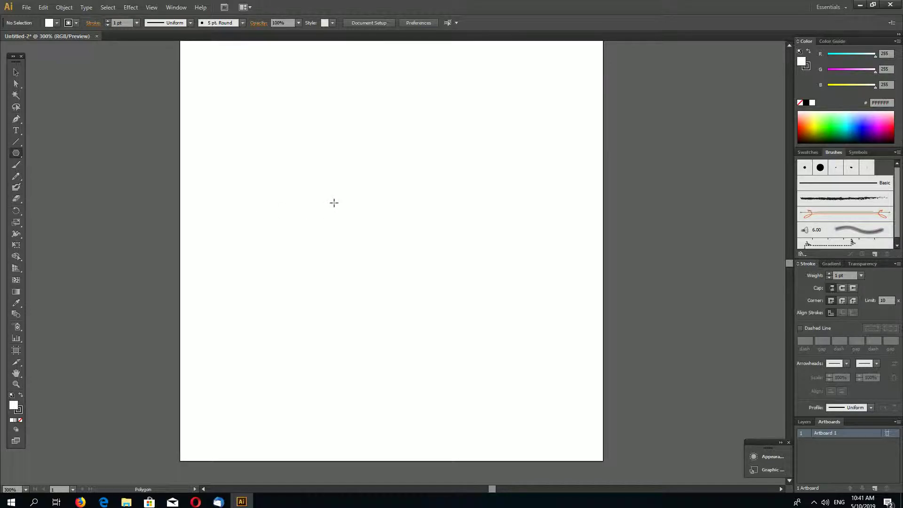
Draw a larger three-sided polygon near the artboard centre
{"action": "left_click_drag", "start_coordinate": [310, 154], "coordinate": [374, 218]}
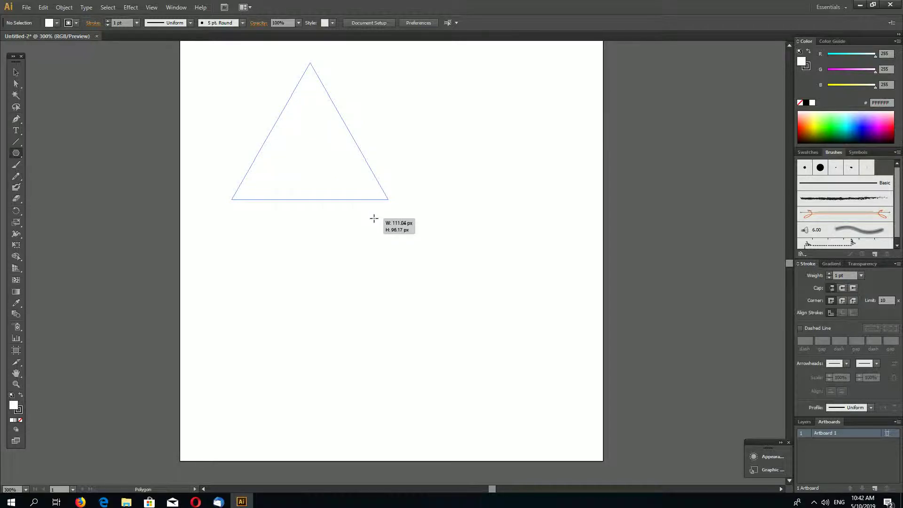
{"action": "left_click_drag", "start_coordinate": [374, 218], "coordinate": [375, 218]}
{"action": "key", "text": "Up"}
{"action": "left_click_drag", "start_coordinate": [375, 219], "coordinate": [420, 344]}
{"action": "key", "text": "Up"}
{"action": "key", "text": "Up"}
{"action": "key", "text": "Up"}
{"action": "key", "text": "Down"}
{"action": "key", "text": "Down"}
{"action": "key", "text": "Down"}
{"action": "key", "text": "Down"}
{"action": "key", "text": "v"}
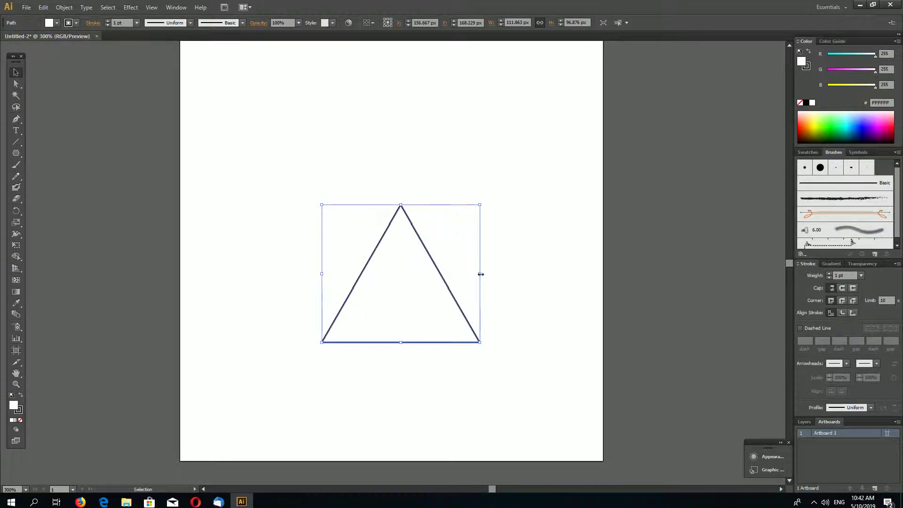
Squeeze and stretch the triangle into a tall thin spike with no stroke
{"action": "left_click_drag", "start_coordinate": [480, 273], "coordinate": [331, 275]}
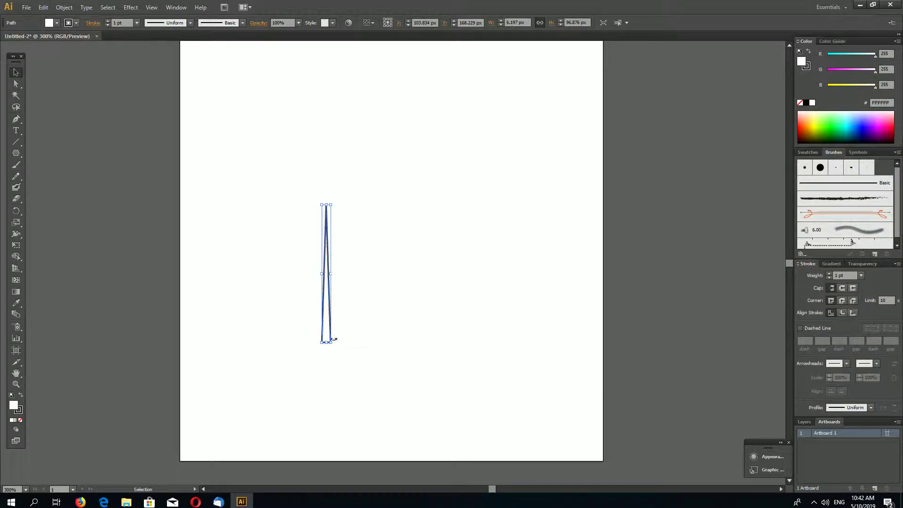
{"action": "left_click_drag", "start_coordinate": [334, 339], "coordinate": [336, 428]}
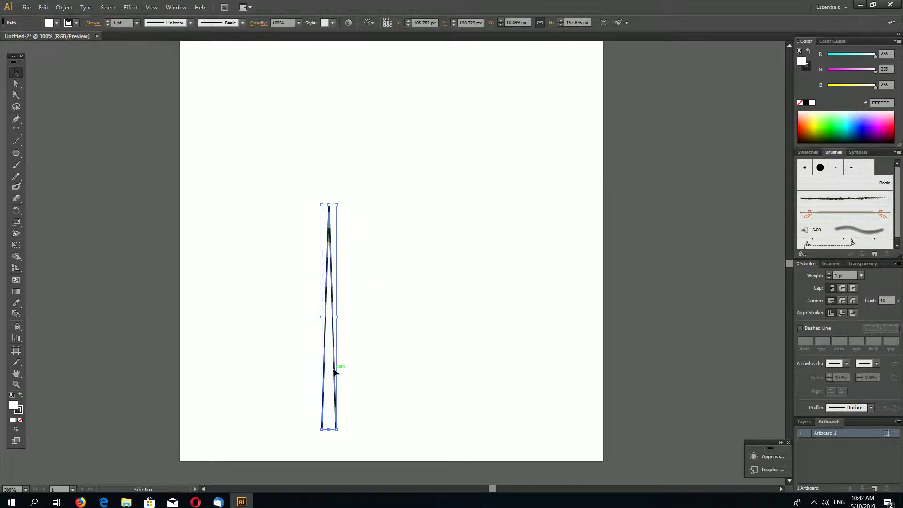
{"action": "left_click", "coordinate": [18, 409]}
{"action": "key", "text": "/"}
{"action": "left_click", "coordinate": [14, 406]}
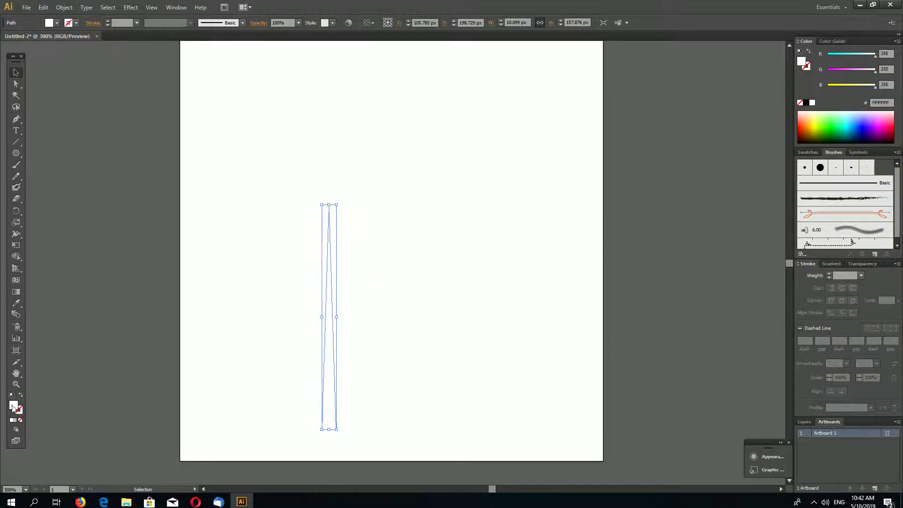
Fill the spike green #0C7A3D and move it up and left
{"action": "left_click_drag", "start_coordinate": [874, 86], "coordinate": [827, 86]}
{"action": "left_click_drag", "start_coordinate": [874, 55], "coordinate": [828, 55]}
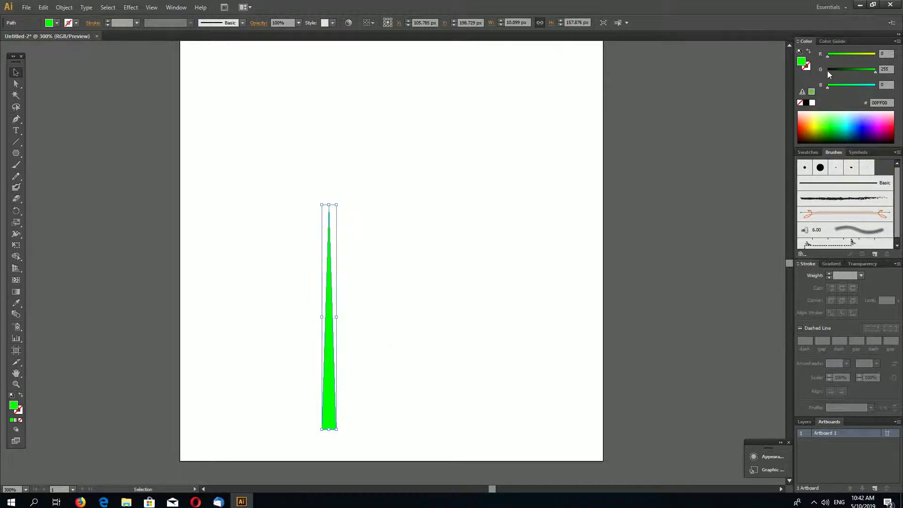
{"action": "left_click", "coordinate": [850, 69]}
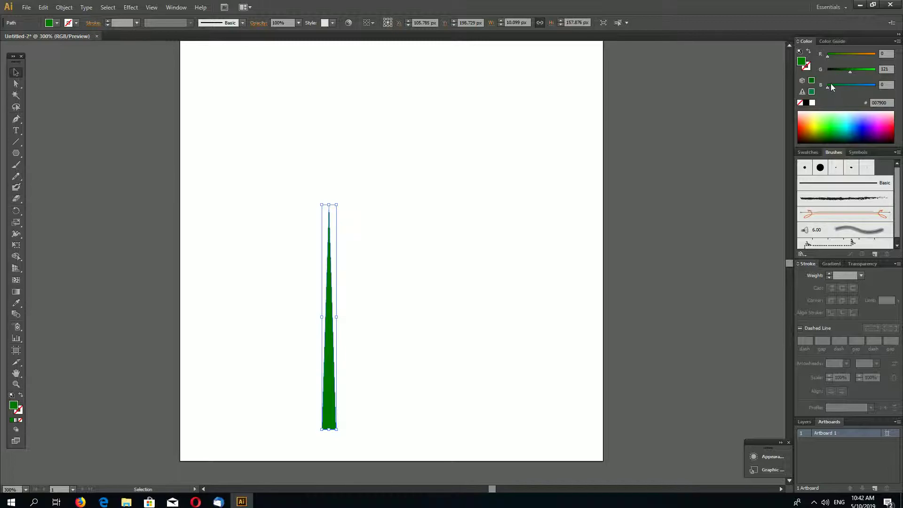
{"action": "left_click", "coordinate": [811, 92]}
{"action": "left_click_drag", "start_coordinate": [329, 335], "coordinate": [279, 265]}
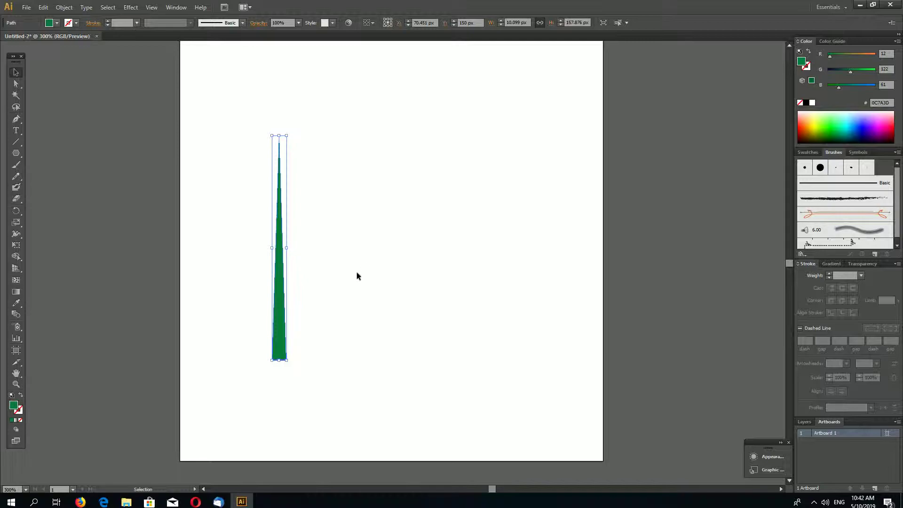
Duplicate the spike to the right, fill the copy black, and lower its tip
{"action": "key", "text": "a"}
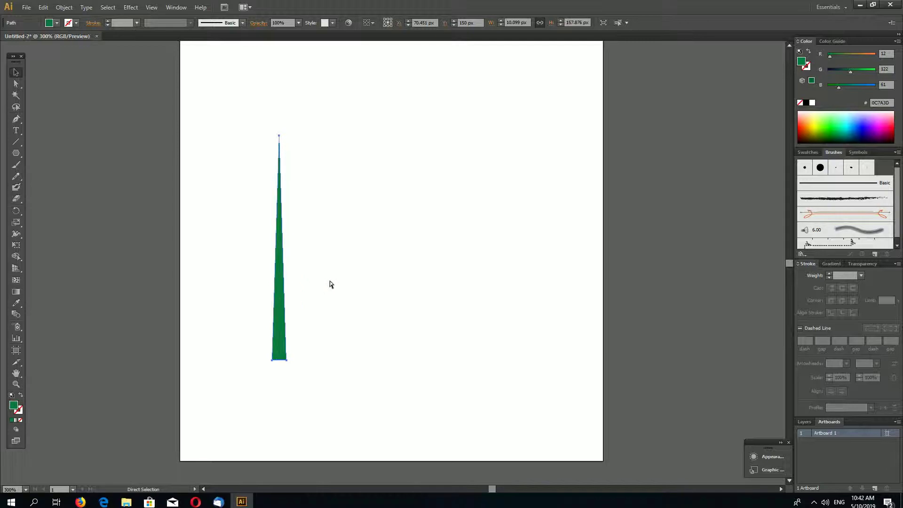
{"action": "key", "text": "v"}
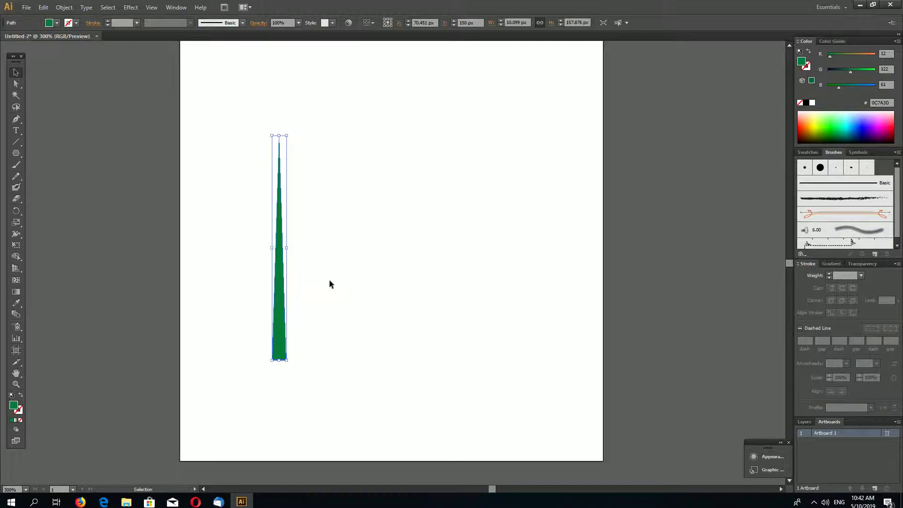
{"action": "key", "text": "a"}
{"action": "key", "text": "v"}
{"action": "key", "text": "alt+Right"}
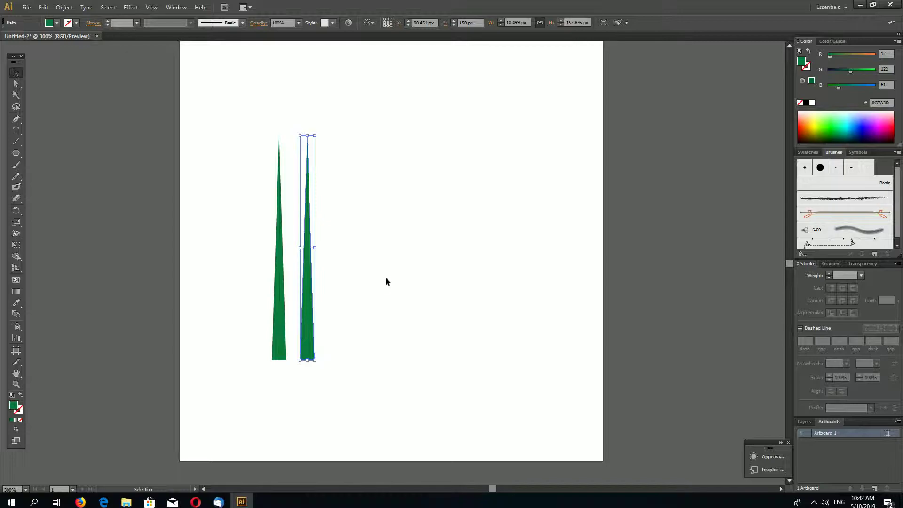
{"action": "key", "text": "Right"}
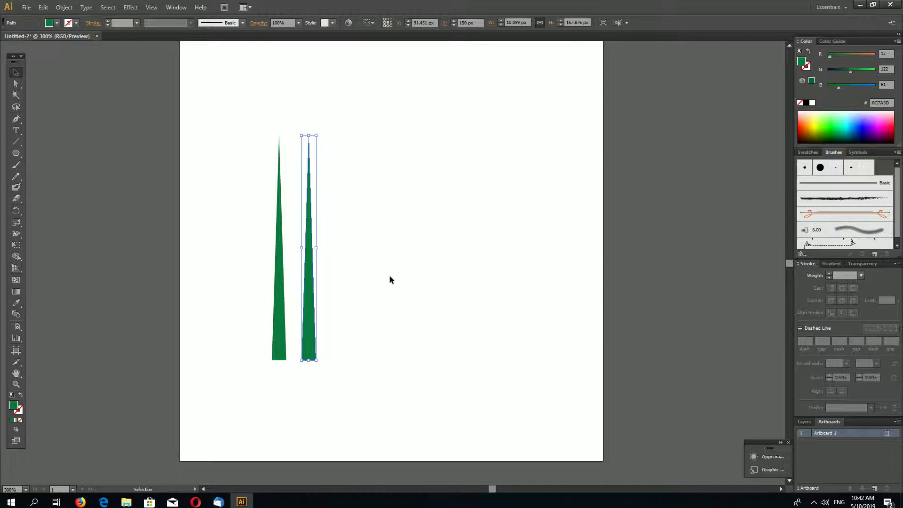
{"action": "left_click", "coordinate": [805, 103]}
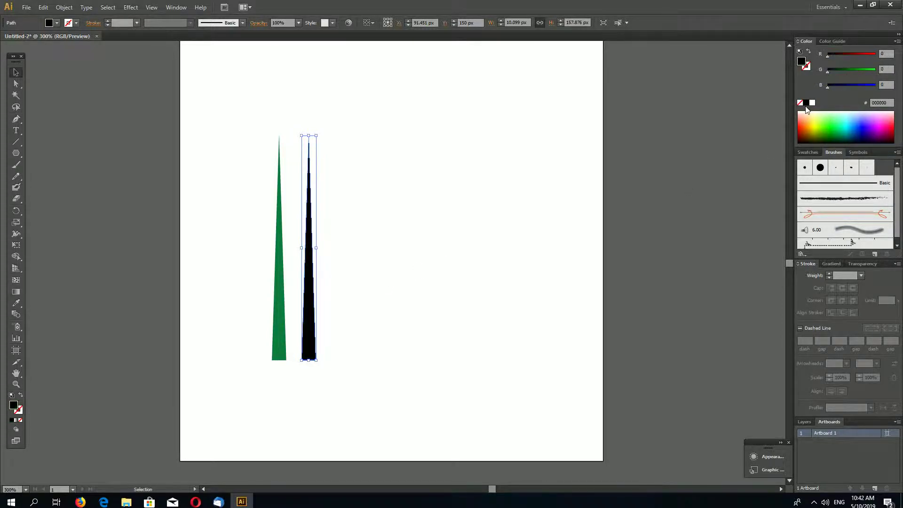
{"action": "key", "text": "ctrl+equal"}
{"action": "left_click_drag", "start_coordinate": [280, 95], "coordinate": [281, 121]}
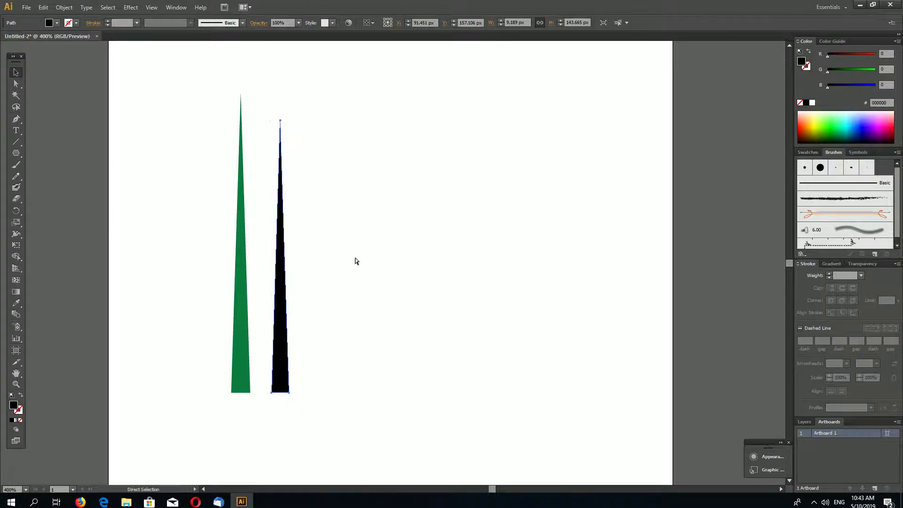
Make a second black copy further right and select this third spike
{"action": "key", "text": "alt+shift+Right"}
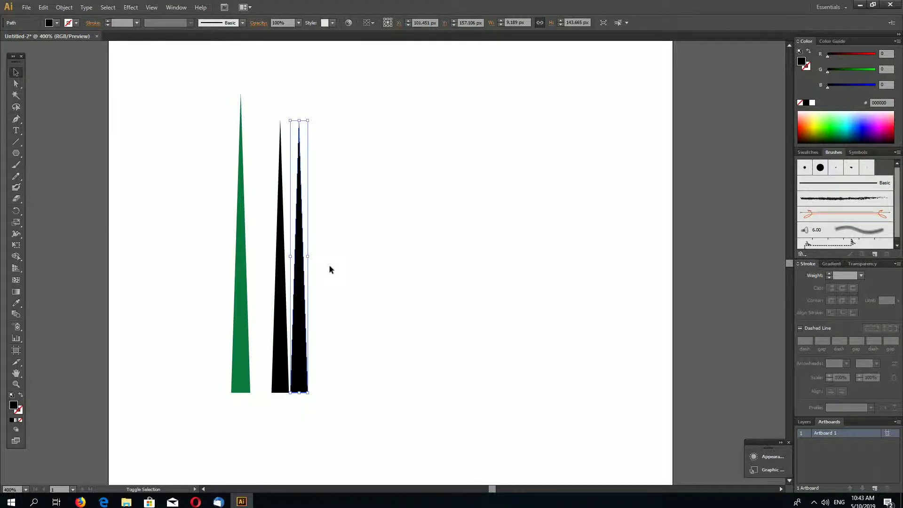
{"action": "key", "text": "shift+Right"}
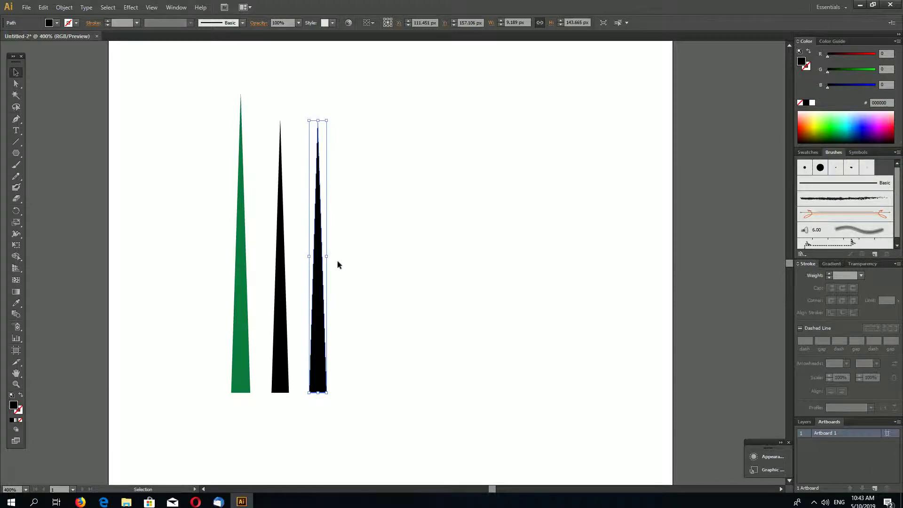
{"action": "left_click", "coordinate": [65, 9]}
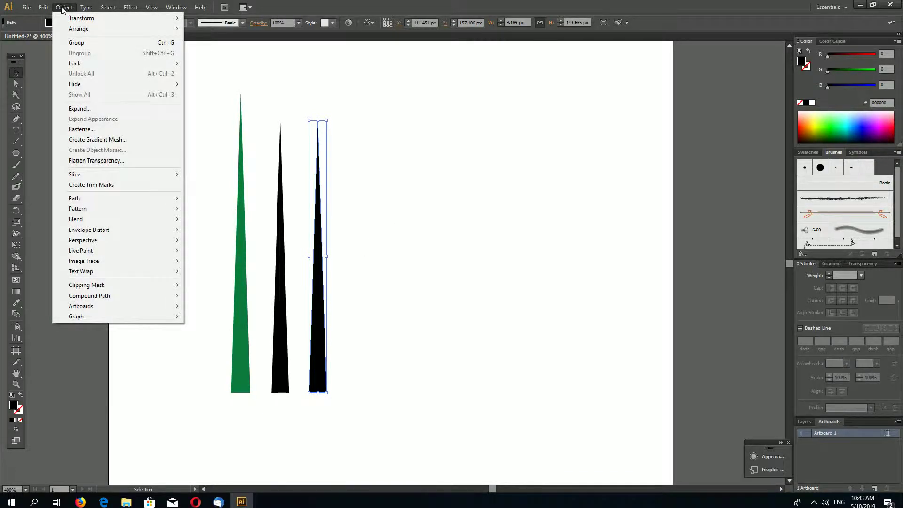
{"action": "mouse_move", "coordinate": [43, 7]}
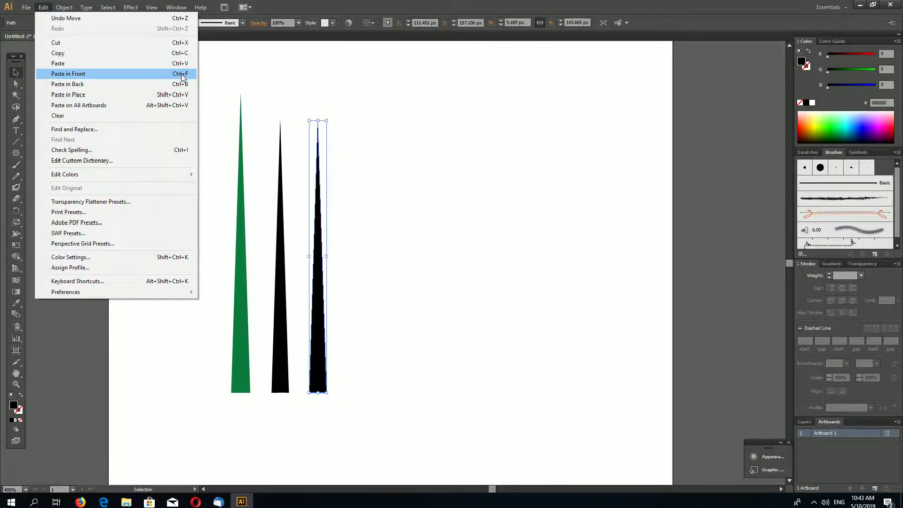
{"action": "left_click", "coordinate": [435, 187]}
{"action": "left_click", "coordinate": [322, 258]}
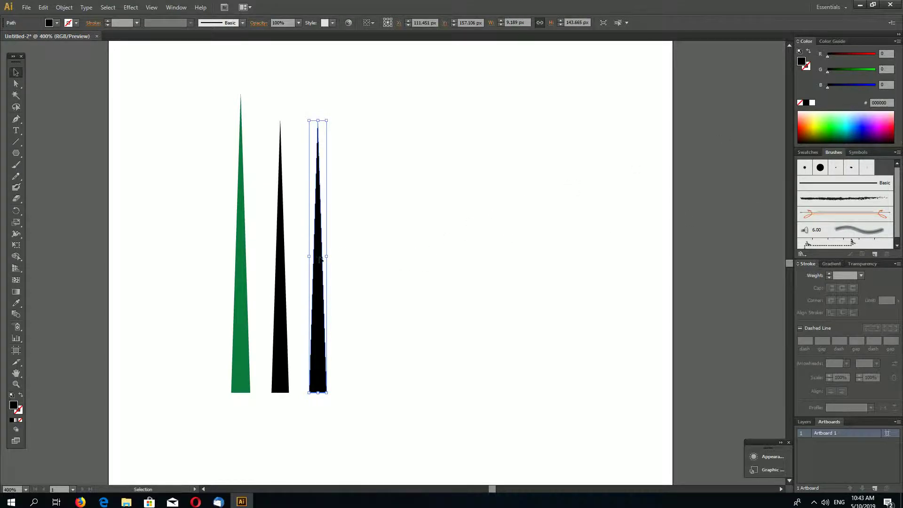
Widen the third spike and give it a 20% grayscale fill
{"action": "left_click_drag", "start_coordinate": [326, 257], "coordinate": [342, 258]}
{"action": "left_click", "coordinate": [897, 41]}
{"action": "left_click", "coordinate": [861, 56]}
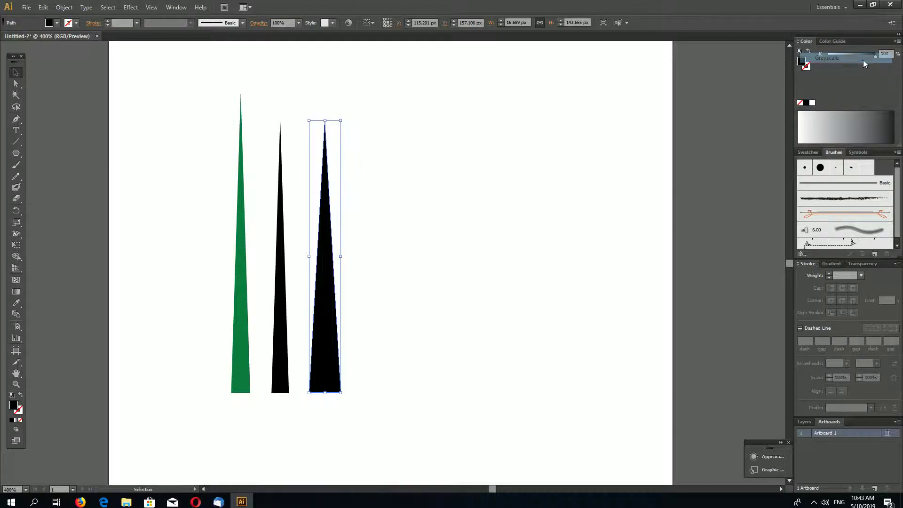
{"action": "left_click", "coordinate": [884, 53]}
{"action": "type", "text": "20"}
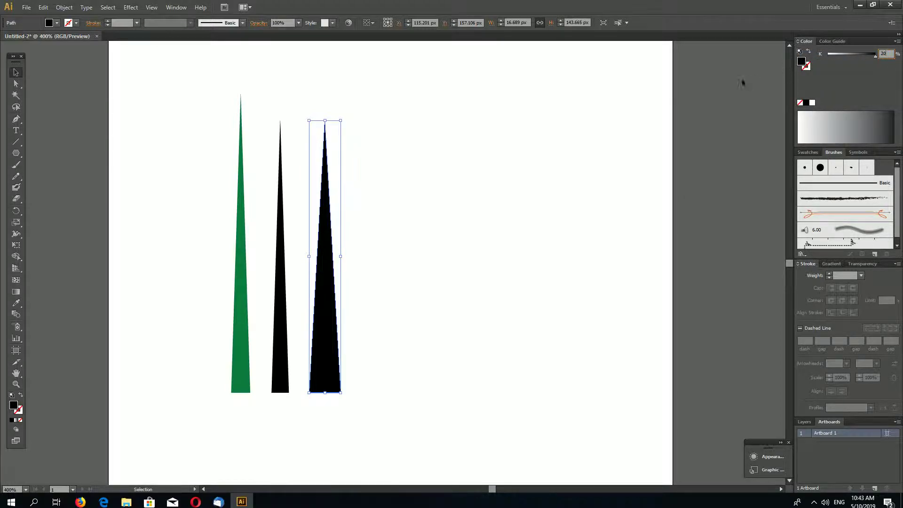
{"action": "key", "text": "Return"}
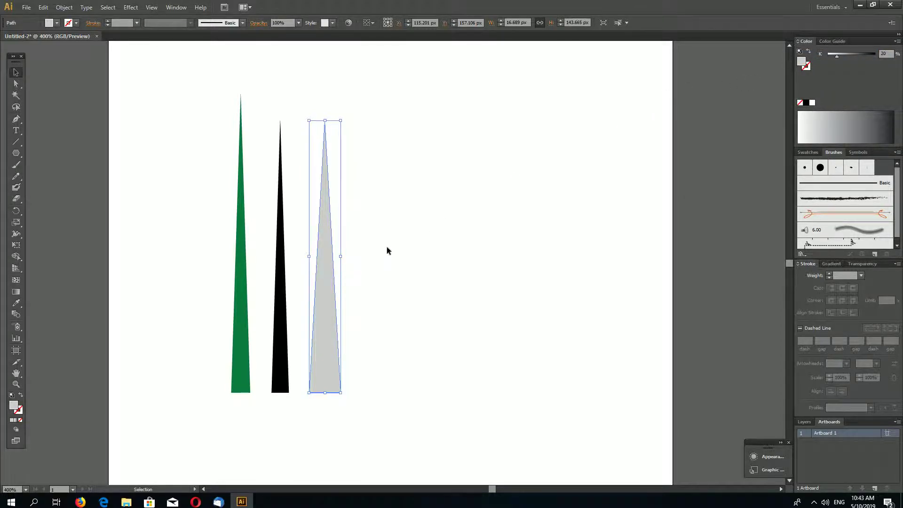
Duplicate the grey spike further right and make the copy's fill white
{"action": "key", "text": "a"}
{"action": "key", "text": "v"}
{"action": "key", "text": "alt+shift+Right"}
{"action": "key", "text": "shift+Right"}
{"action": "key", "text": "shift+Right"}
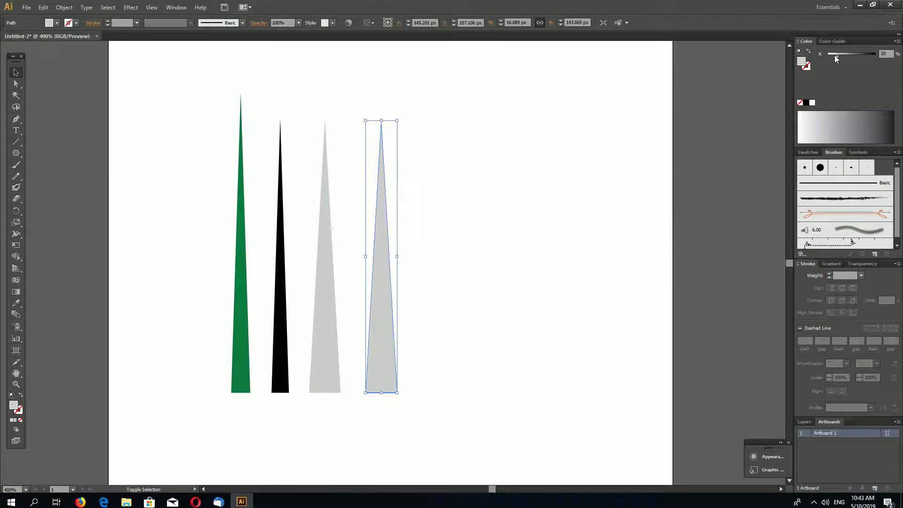
{"action": "left_click_drag", "start_coordinate": [835, 55], "coordinate": [828, 55]}
Widen the white spike, then select the black, grey and white spikes
{"action": "left_click", "coordinate": [497, 192]}
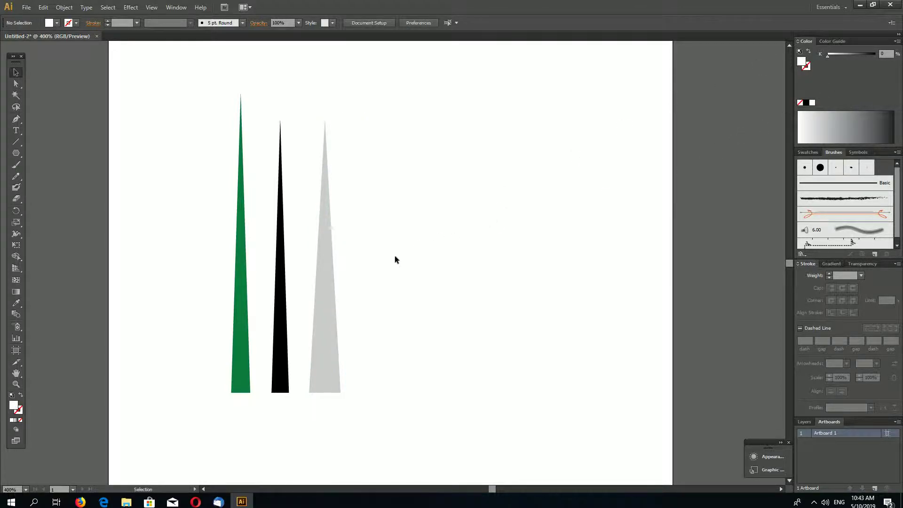
{"action": "left_click", "coordinate": [383, 262]}
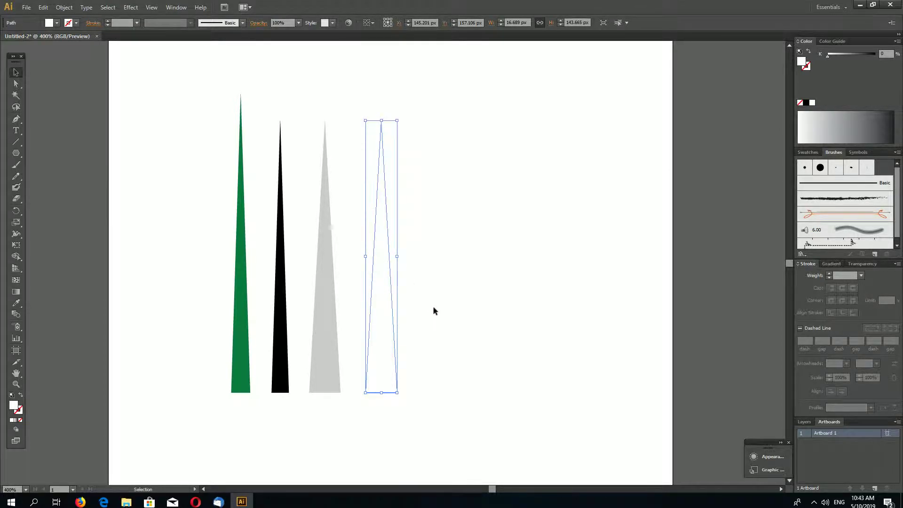
{"action": "left_click_drag", "start_coordinate": [434, 306], "coordinate": [161, 284]}
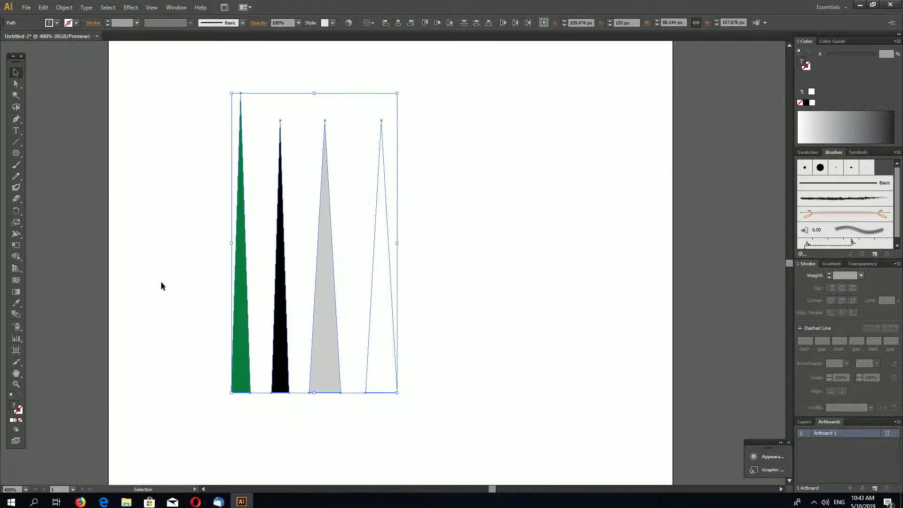
{"action": "left_click", "coordinate": [464, 270]}
{"action": "left_click_drag", "start_coordinate": [449, 296], "coordinate": [272, 242]}
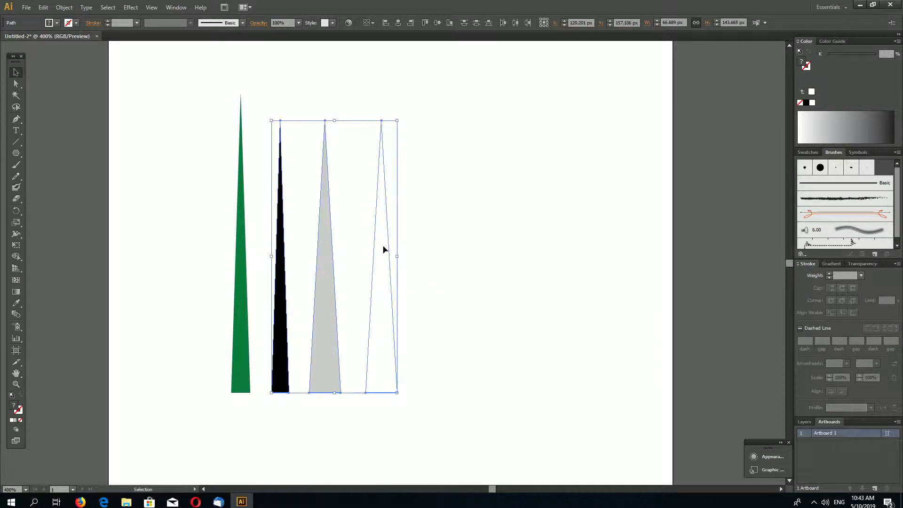
{"action": "left_click", "coordinate": [406, 258]}
{"action": "left_click", "coordinate": [387, 277]}
{"action": "left_click_drag", "start_coordinate": [397, 257], "coordinate": [427, 257]}
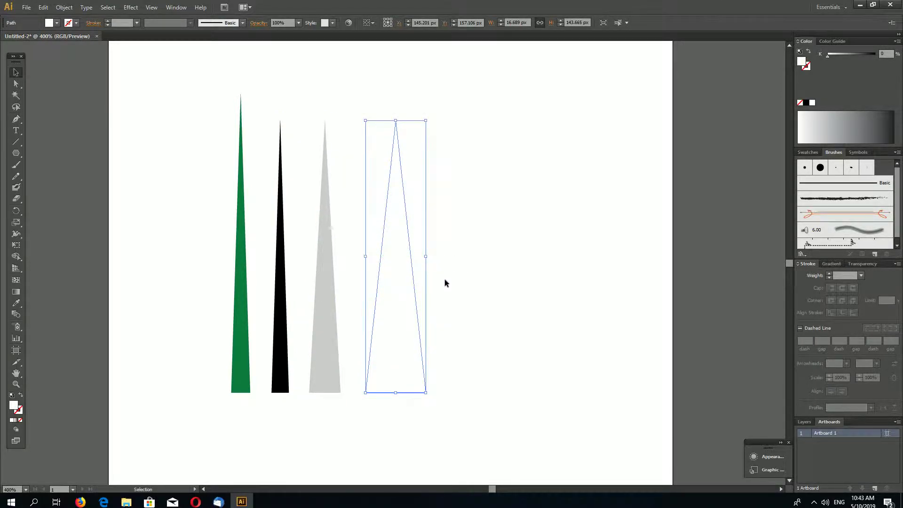
{"action": "left_click_drag", "start_coordinate": [476, 323], "coordinate": [272, 265]}
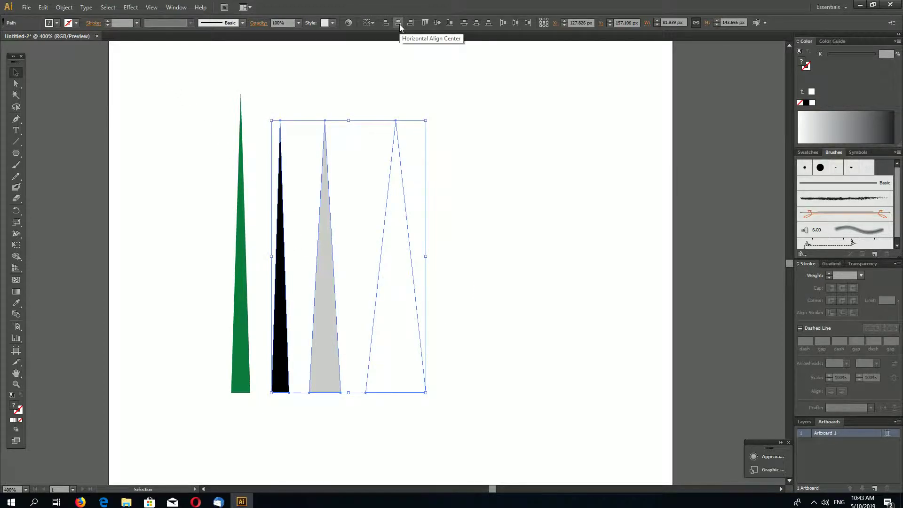
Horizontally centre-align the black, grey and white spikes using the Align panel
{"action": "left_click", "coordinate": [176, 7]}
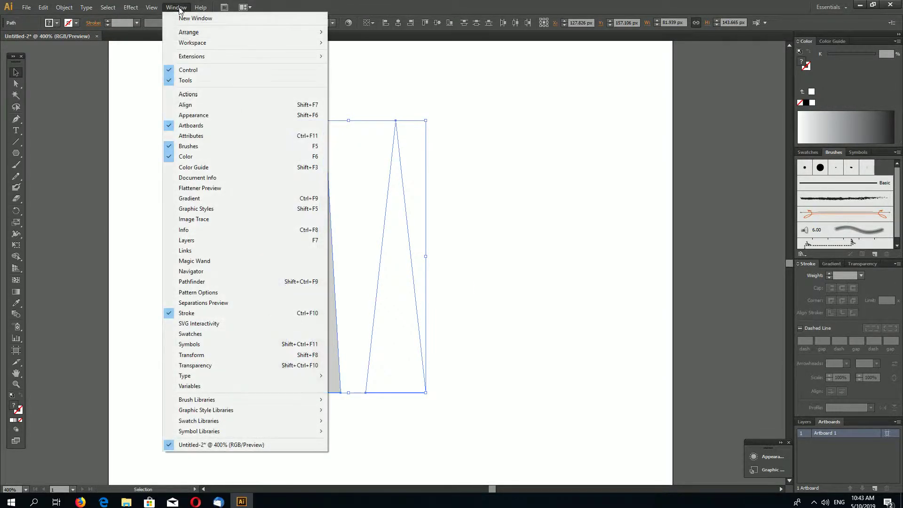
{"action": "left_click", "coordinate": [210, 282]}
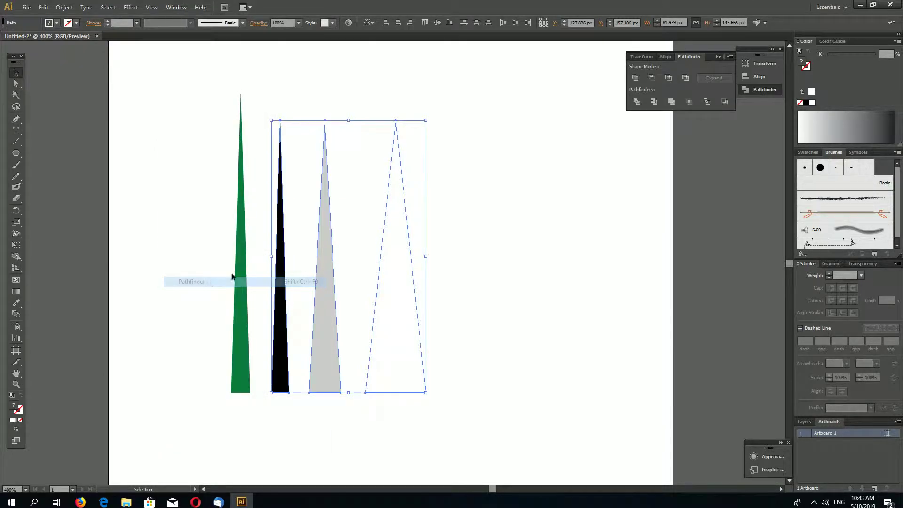
{"action": "left_click", "coordinate": [665, 57]}
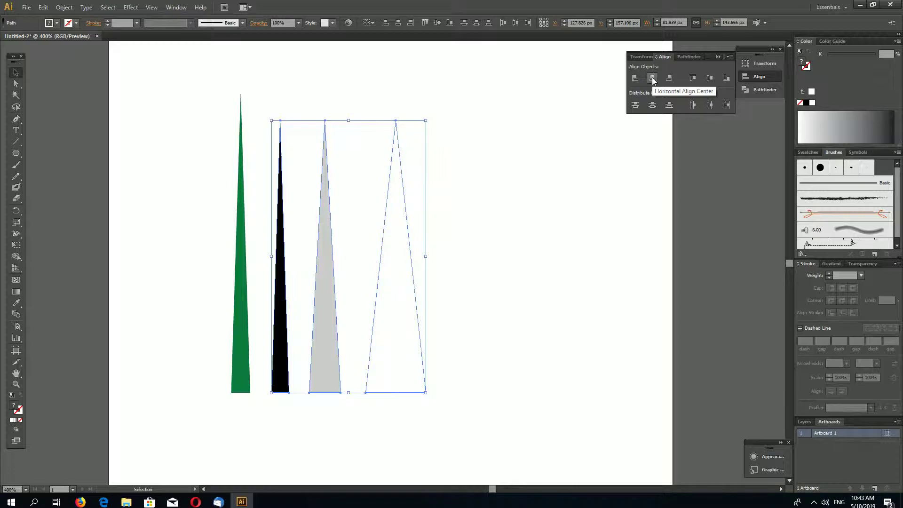
{"action": "left_click", "coordinate": [652, 79]}
{"action": "left_click", "coordinate": [432, 217]}
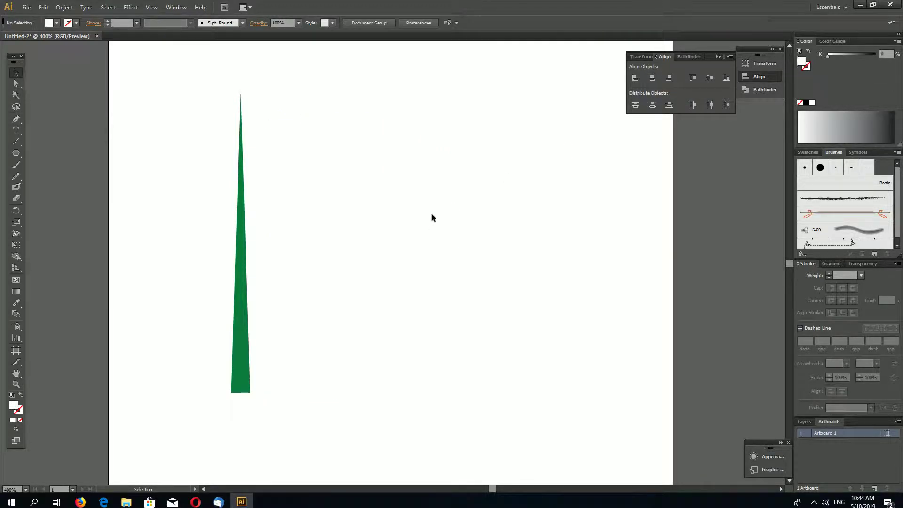
Send the white spike to the back of the stack
{"action": "left_click", "coordinate": [341, 325]}
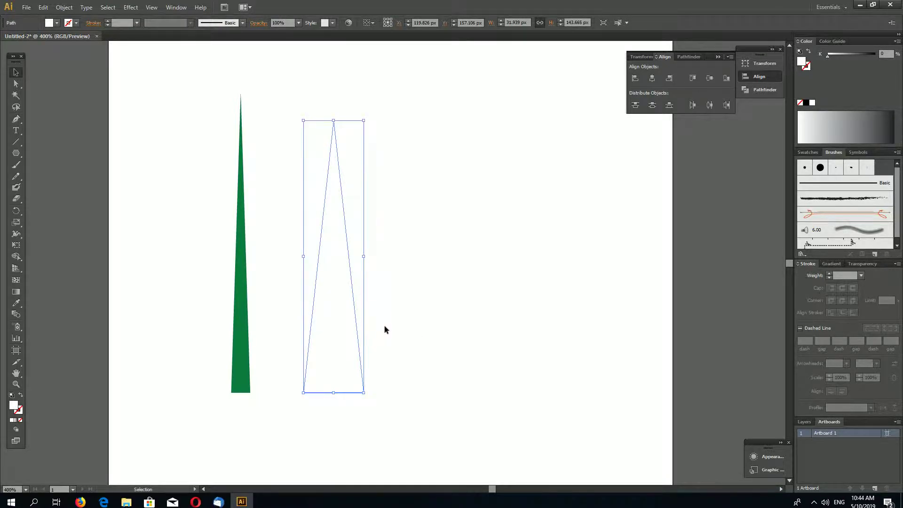
{"action": "left_click", "coordinate": [64, 7]}
{"action": "mouse_move", "coordinate": [84, 28]}
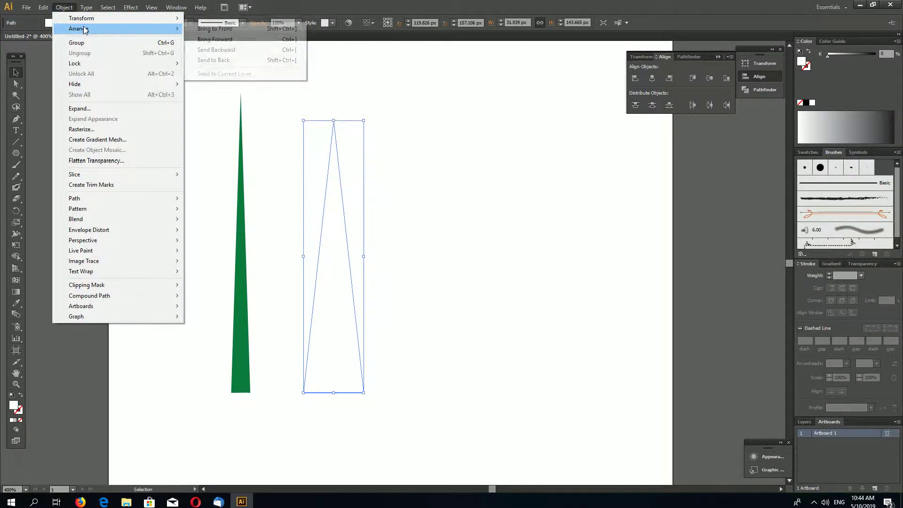
{"action": "left_click", "coordinate": [274, 60]}
{"action": "left_click", "coordinate": [362, 251]}
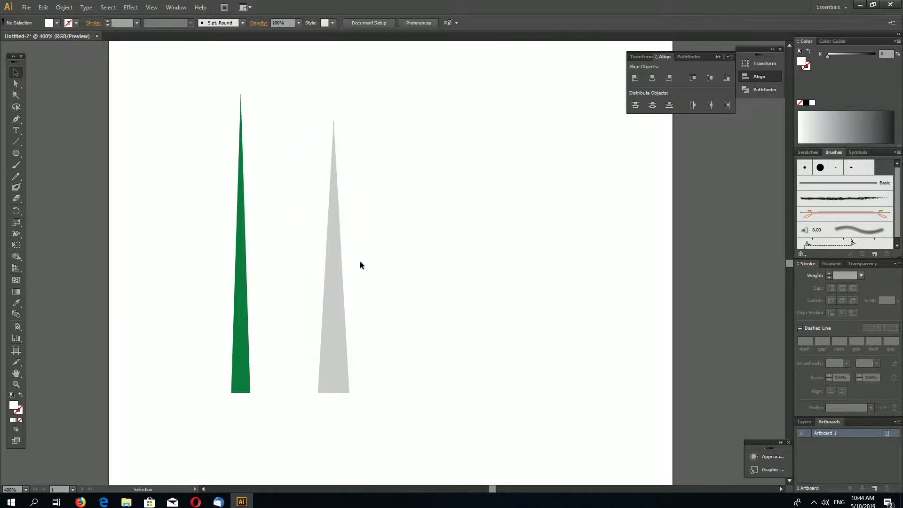
Send the grey spike backward one level
{"action": "left_click", "coordinate": [336, 273]}
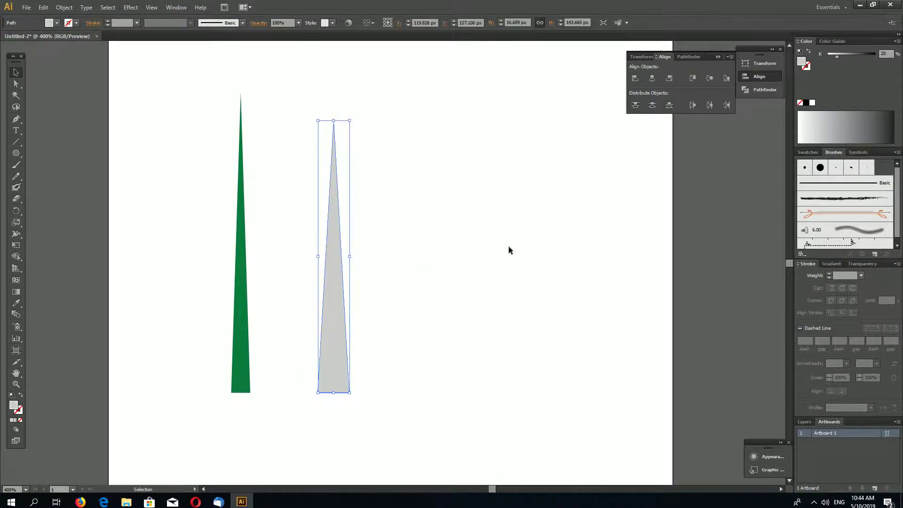
{"action": "left_click", "coordinate": [64, 7]}
{"action": "mouse_move", "coordinate": [90, 29]}
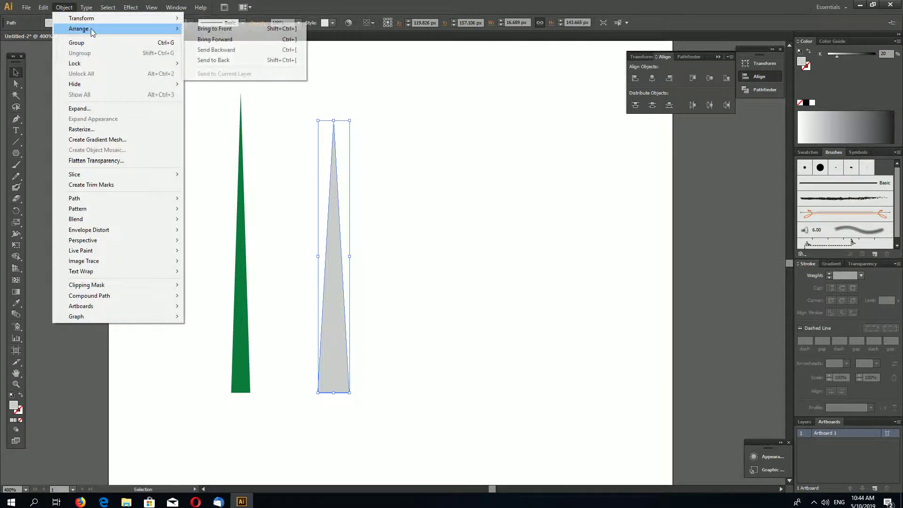
{"action": "left_click", "coordinate": [228, 50]}
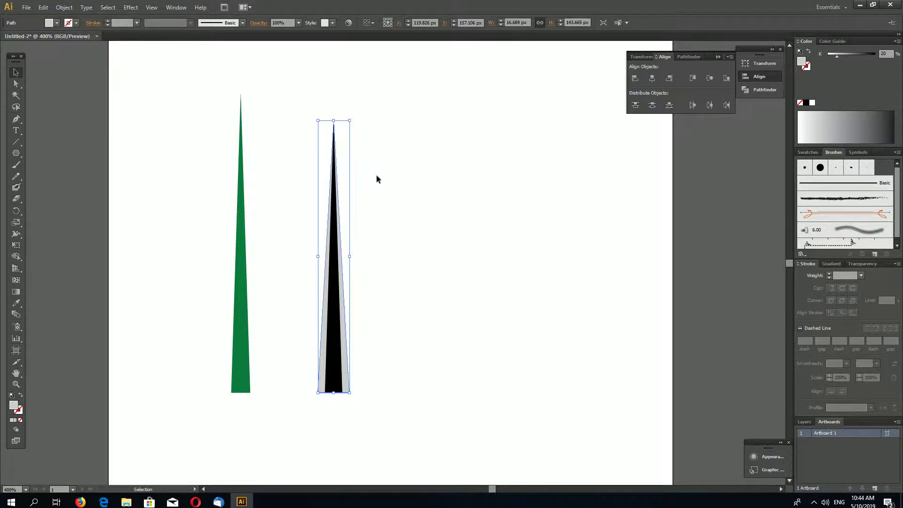
{"action": "left_click", "coordinate": [423, 340]}
Select all three stacked spikes together
{"action": "left_click", "coordinate": [340, 316]}
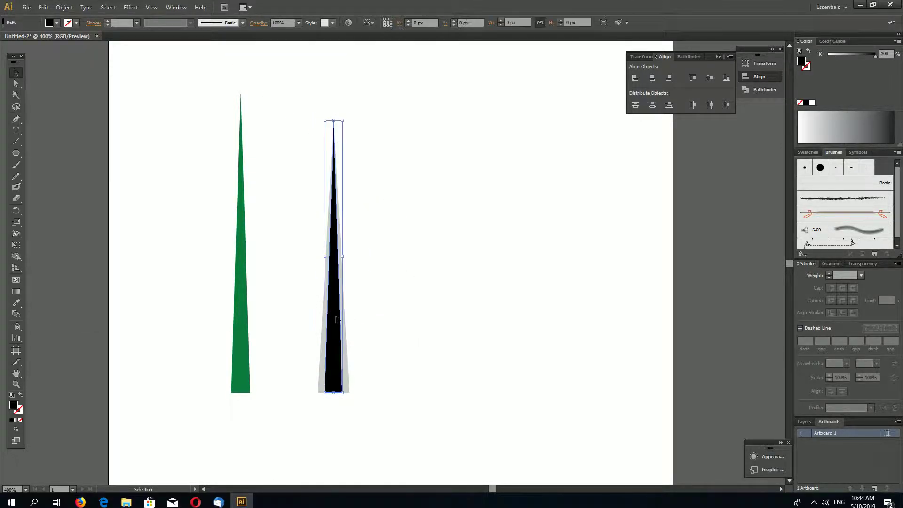
{"action": "left_click", "coordinate": [346, 320]}
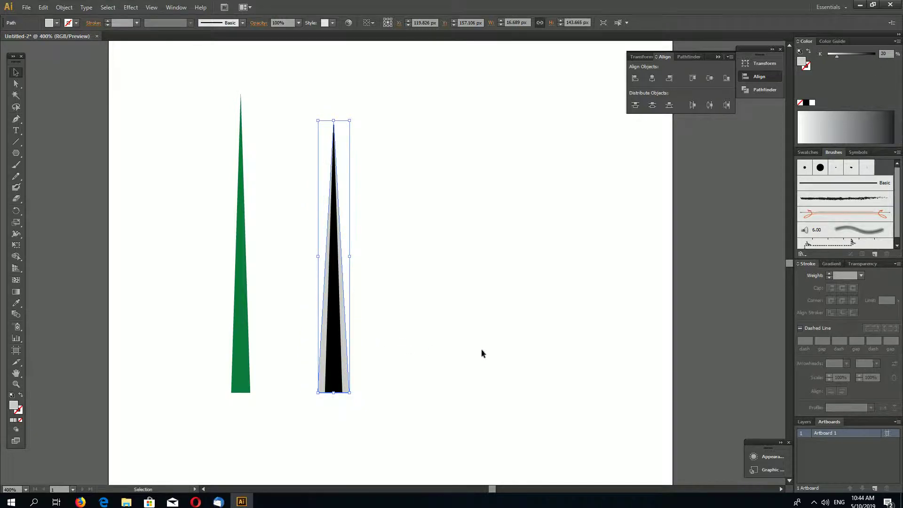
{"action": "left_click", "coordinate": [355, 319]}
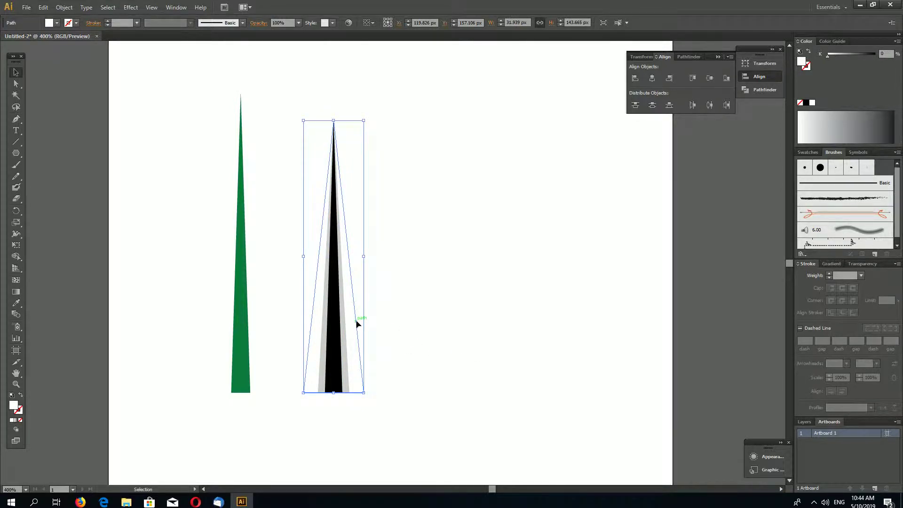
{"action": "left_click_drag", "start_coordinate": [402, 346], "coordinate": [287, 304]}
Make a blend of the three spikes with 5 specified steps
{"action": "left_click", "coordinate": [64, 7]}
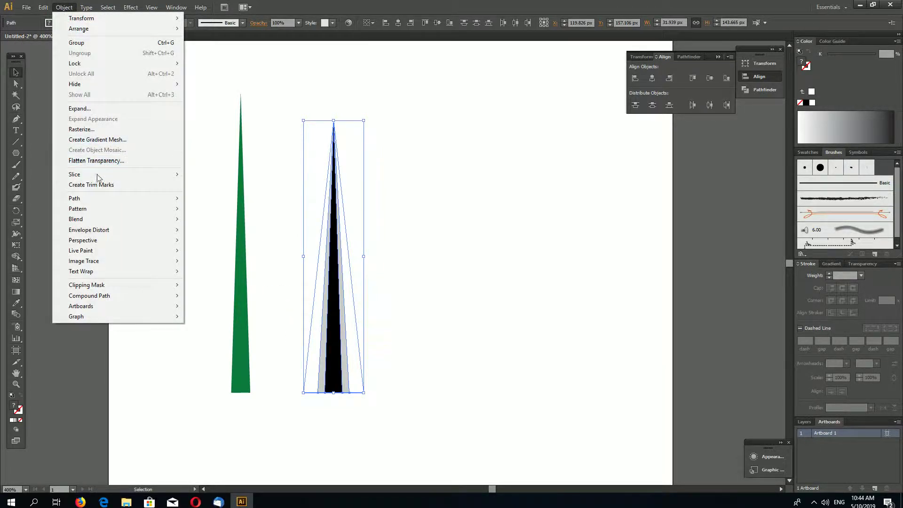
{"action": "mouse_move", "coordinate": [127, 219]}
{"action": "left_click", "coordinate": [270, 220]}
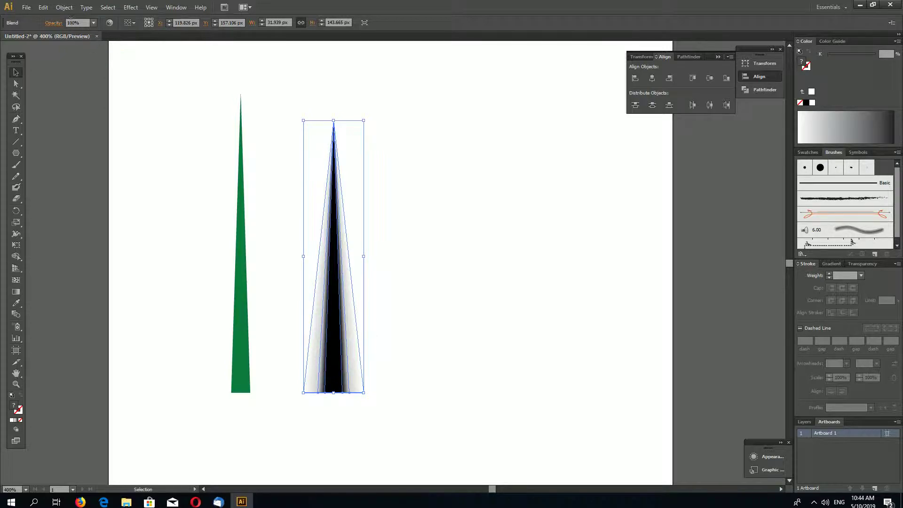
{"action": "left_click", "coordinate": [64, 8]}
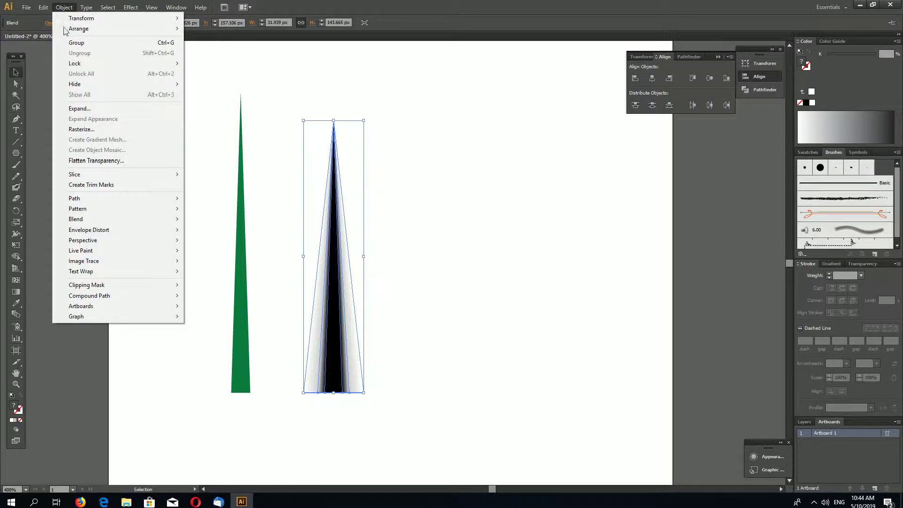
{"action": "mouse_move", "coordinate": [141, 219]}
{"action": "left_click", "coordinate": [244, 242]}
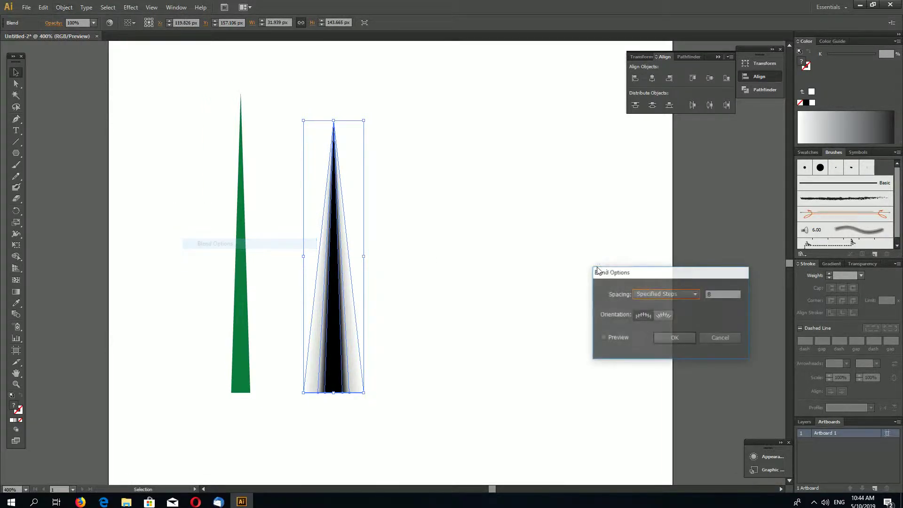
{"action": "left_click", "coordinate": [709, 294]}
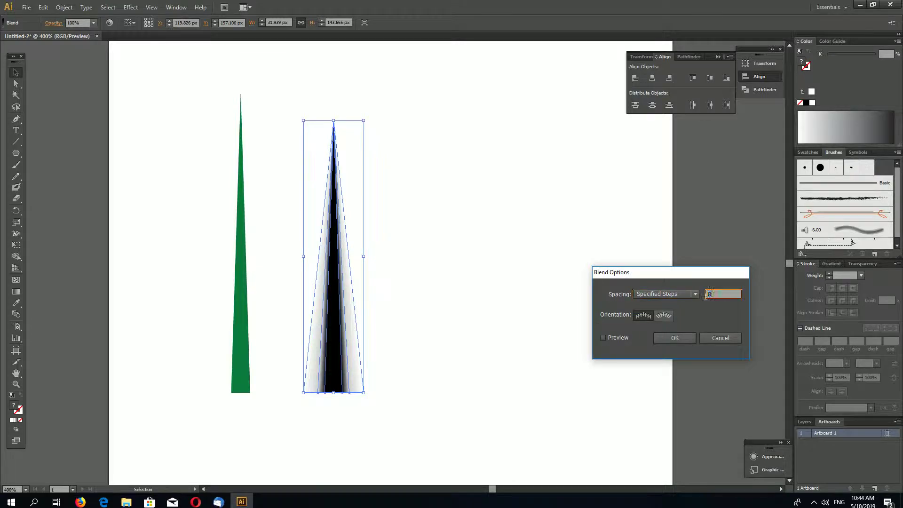
{"action": "type", "text": "5"}
{"action": "left_click", "coordinate": [674, 337]}
Expand the blend into shapes; try moving the green spike onto it, then undo
{"action": "left_click", "coordinate": [464, 315]}
{"action": "left_click", "coordinate": [350, 331]}
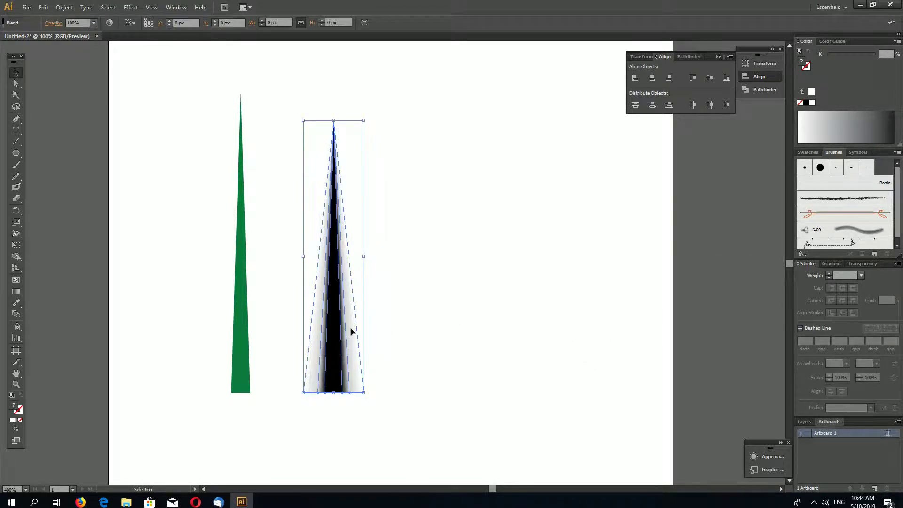
{"action": "left_click", "coordinate": [69, 10]}
{"action": "left_click", "coordinate": [89, 108]}
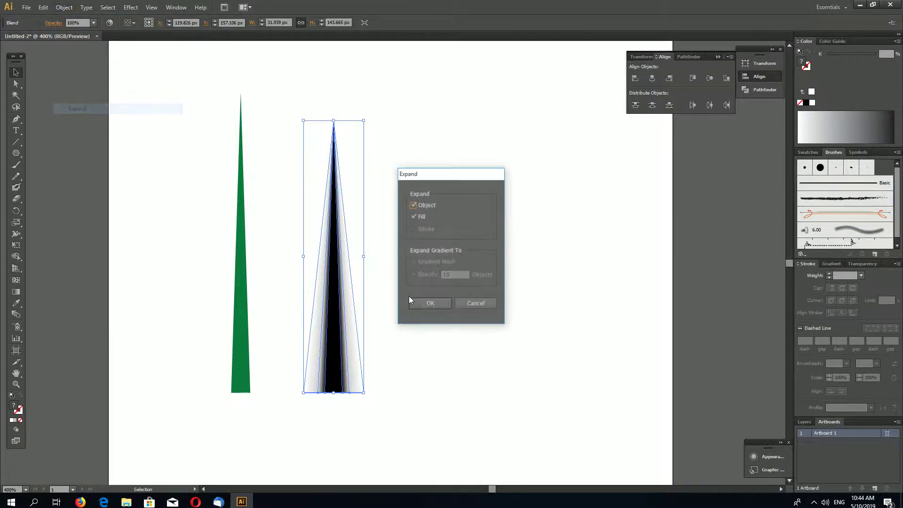
{"action": "left_click", "coordinate": [438, 309]}
{"action": "left_click", "coordinate": [447, 346]}
{"action": "key", "text": "ctrl+plus"}
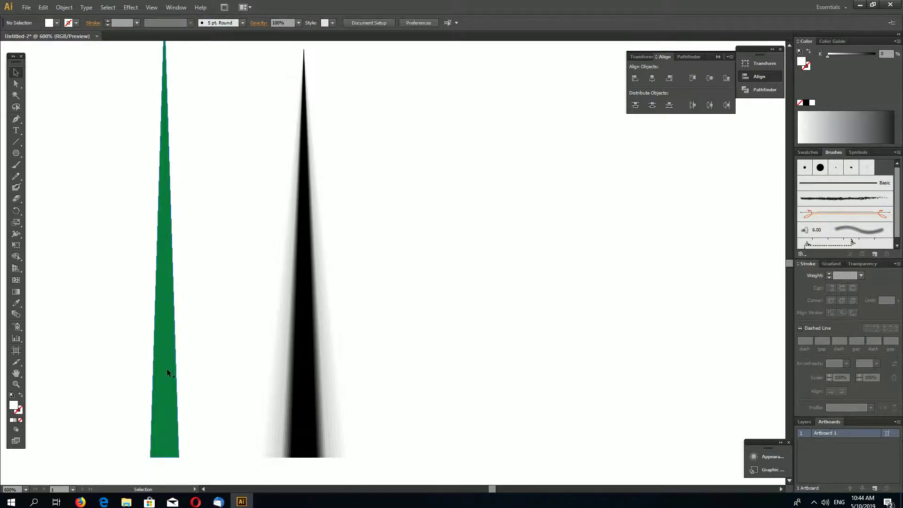
{"action": "left_click_drag", "start_coordinate": [168, 369], "coordinate": [301, 369]}
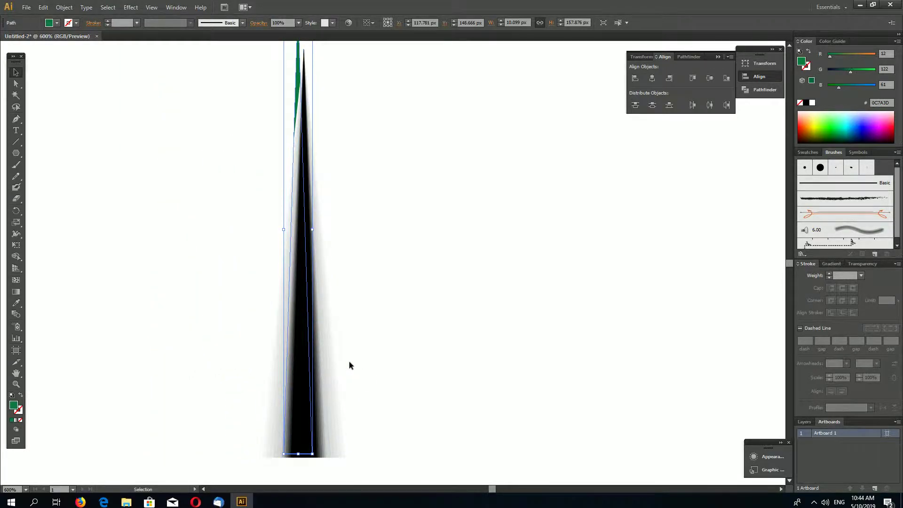
{"action": "key", "text": "ctrl+z"}
Bring the green triangle to front and move it onto the blurred shadow
{"action": "key", "text": "ctrl+minus"}
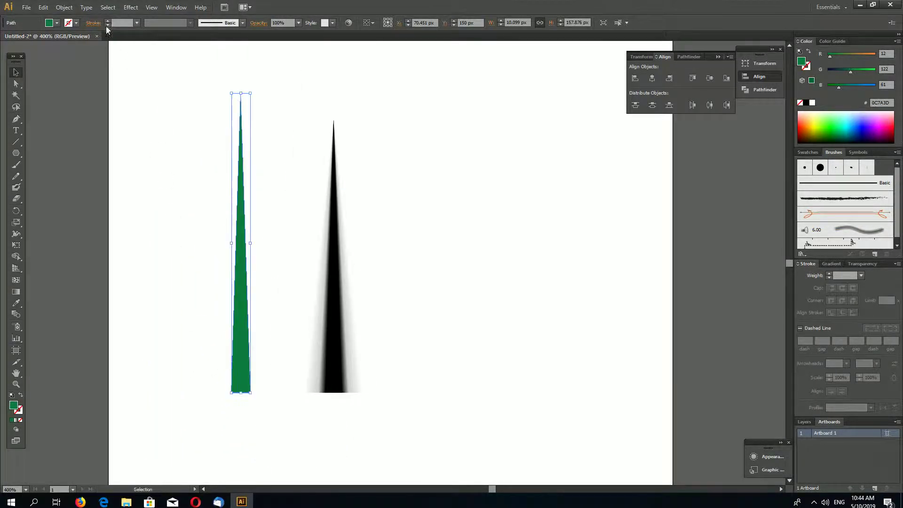
{"action": "left_click", "coordinate": [64, 7]}
{"action": "mouse_move", "coordinate": [100, 28]}
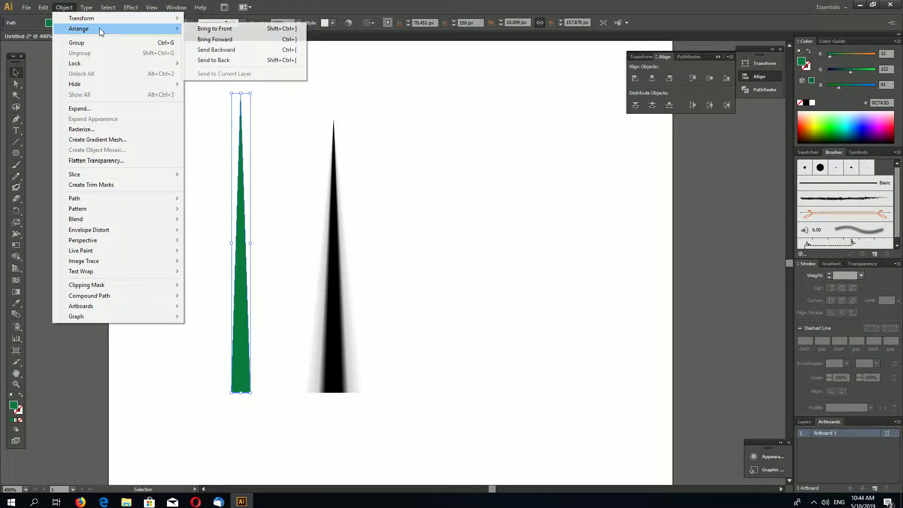
{"action": "left_click", "coordinate": [215, 29]}
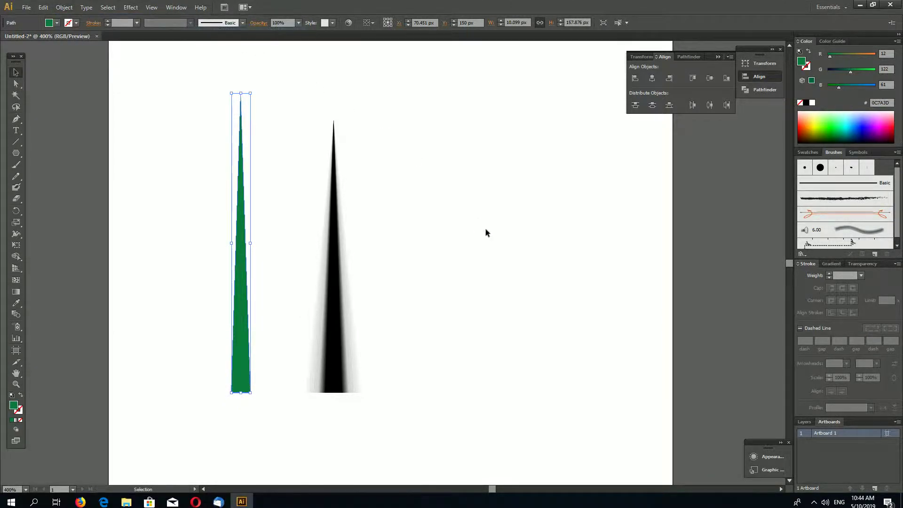
{"action": "left_click", "coordinate": [485, 232]}
{"action": "left_click_drag", "start_coordinate": [243, 302], "coordinate": [337, 300]}
{"action": "left_click_drag", "start_coordinate": [419, 327], "coordinate": [232, 259]}
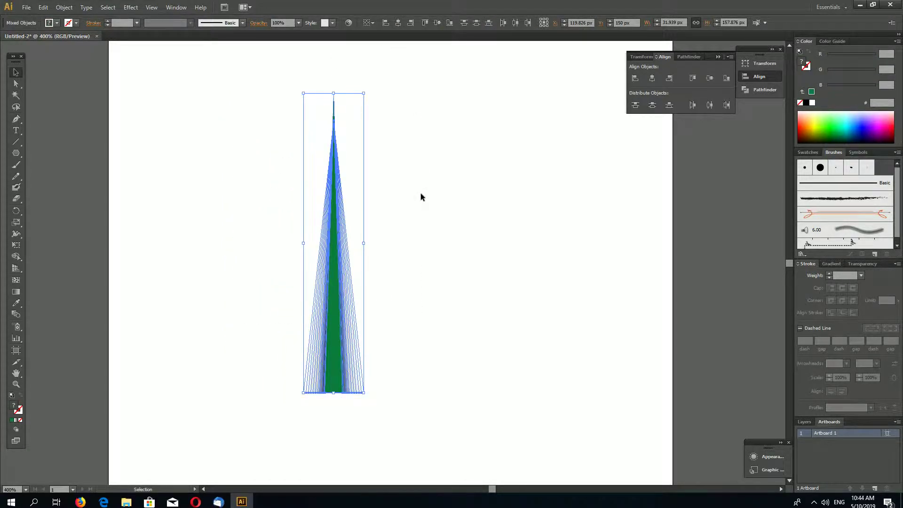
{"action": "left_click", "coordinate": [422, 412]}
Widen the green triangle slightly and centre it horizontally over the shadow
{"action": "key", "text": "ctrl+="}
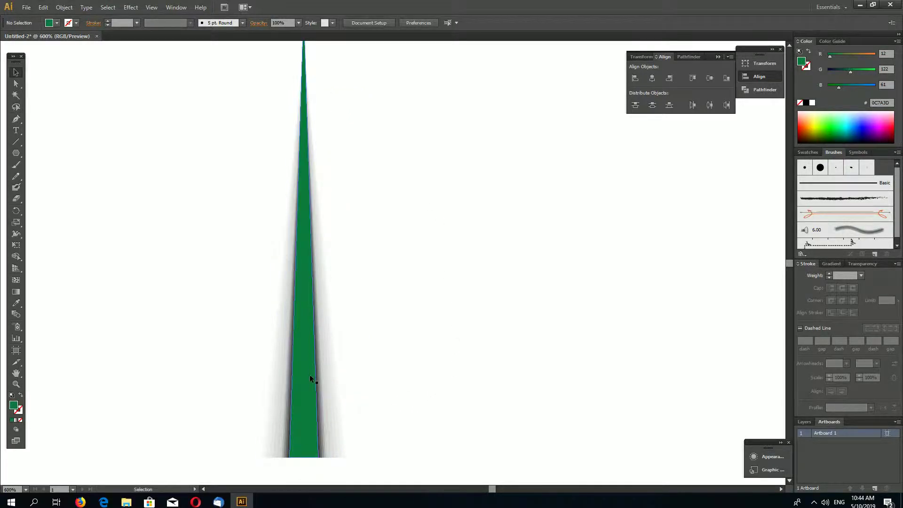
{"action": "left_click", "coordinate": [310, 374]}
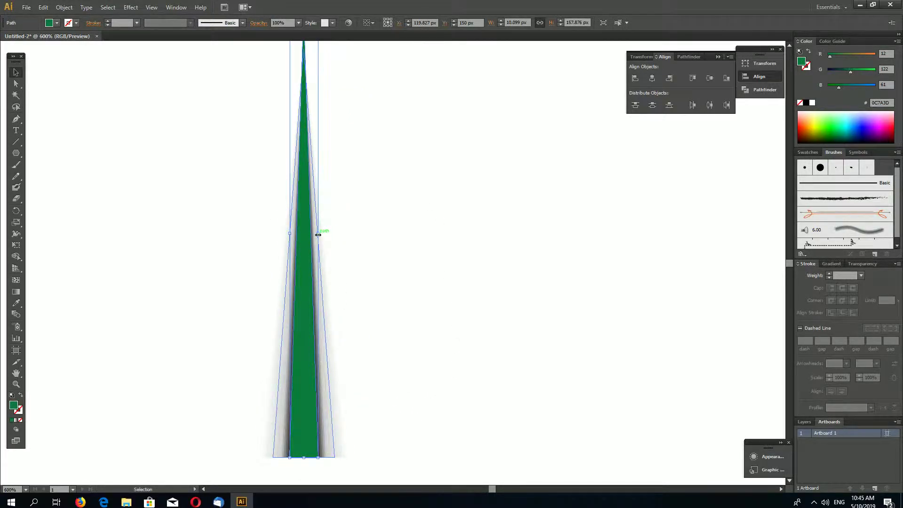
{"action": "left_click_drag", "start_coordinate": [318, 235], "coordinate": [324, 234]}
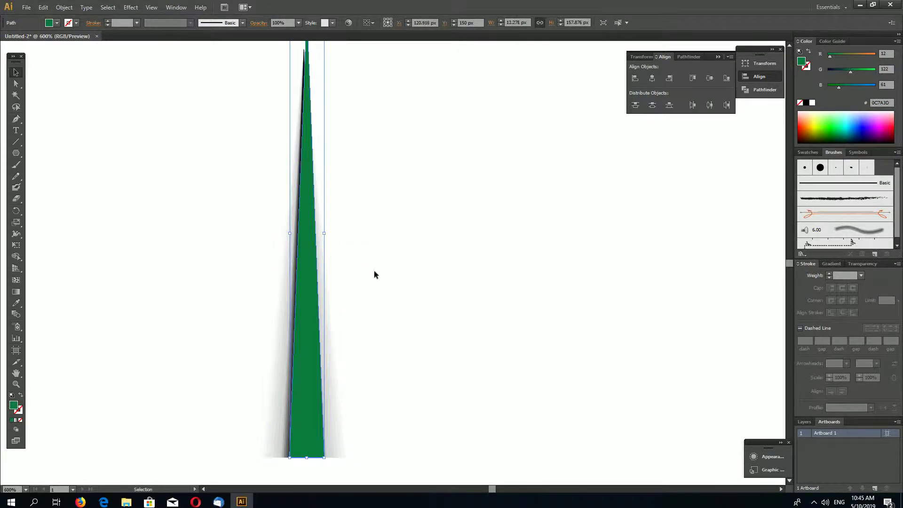
{"action": "key", "text": "ctrl+a"}
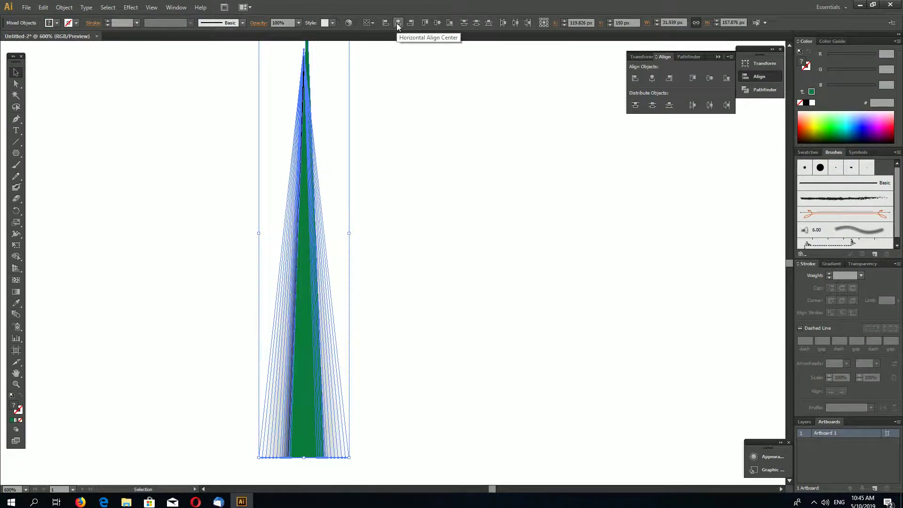
{"action": "left_click", "coordinate": [398, 22]}
{"action": "left_click", "coordinate": [436, 326]}
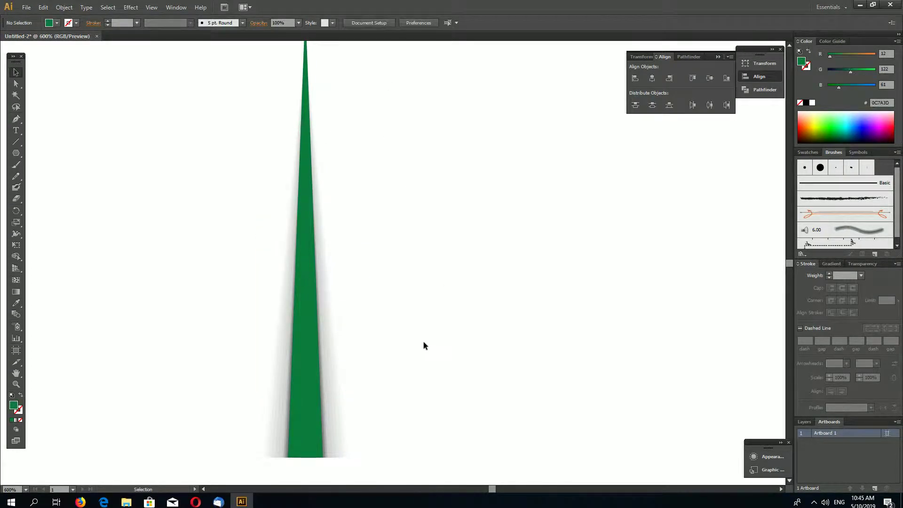
Check the shadow's Transparency blending modes, then select blade and shadow at 400%
{"action": "left_click", "coordinate": [334, 377]}
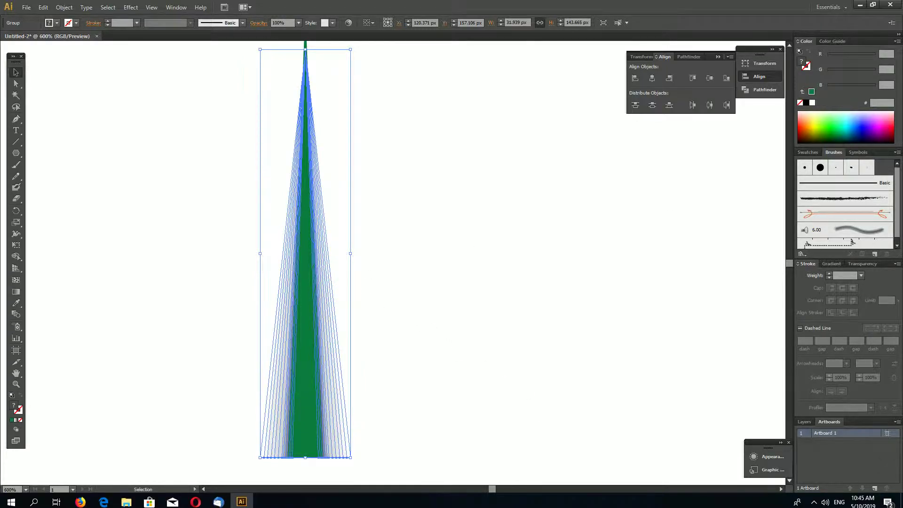
{"action": "left_click", "coordinate": [865, 264]}
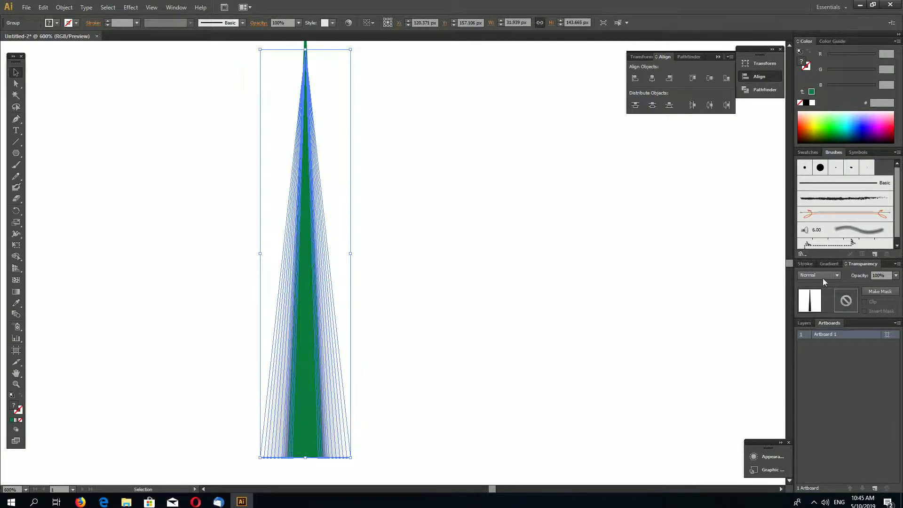
{"action": "left_click", "coordinate": [822, 276]}
{"action": "left_click", "coordinate": [814, 309]}
{"action": "left_click", "coordinate": [477, 323]}
{"action": "key", "text": "ctrl+minus"}
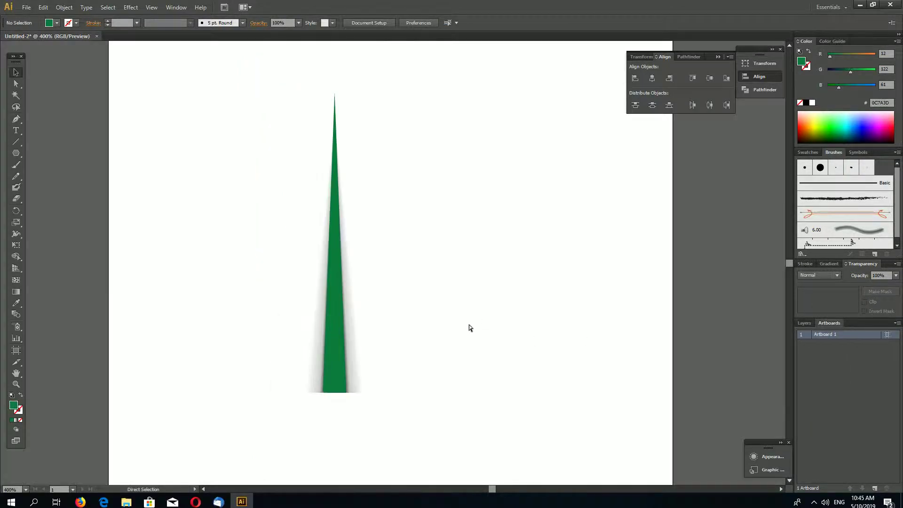
{"action": "left_click_drag", "start_coordinate": [469, 360], "coordinate": [172, 225]}
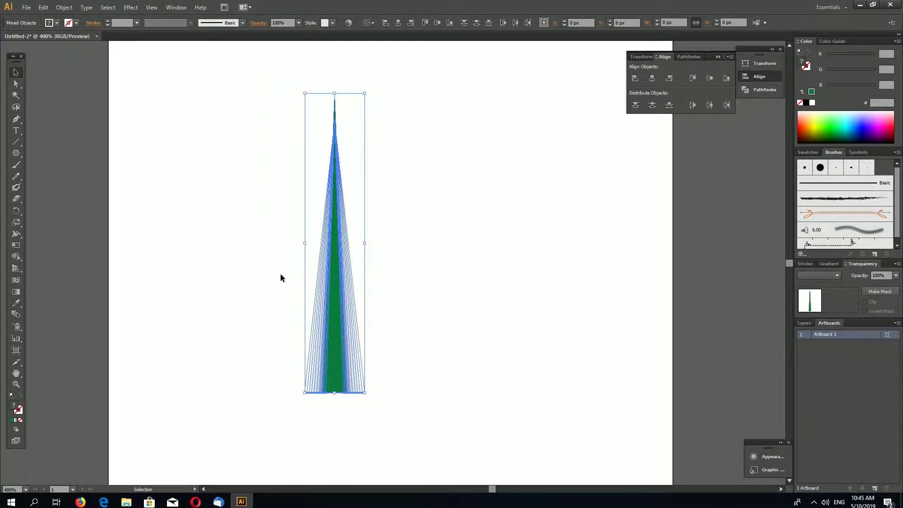
Group the blade with its shadow, rotate it horizontal, and move it lower
{"action": "right_click", "coordinate": [330, 293]}
{"action": "left_click", "coordinate": [357, 337]}
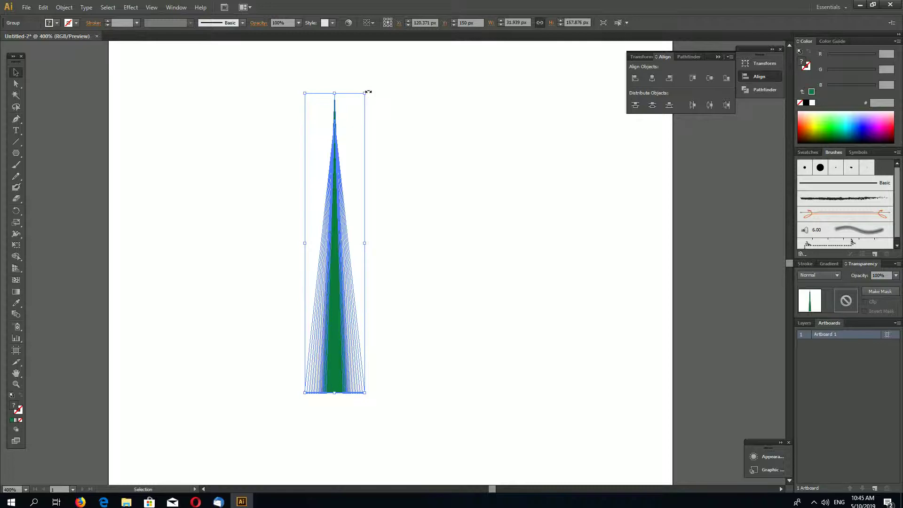
{"action": "left_click_drag", "start_coordinate": [368, 92], "coordinate": [473, 281]}
{"action": "left_click_drag", "start_coordinate": [304, 249], "coordinate": [351, 334]}
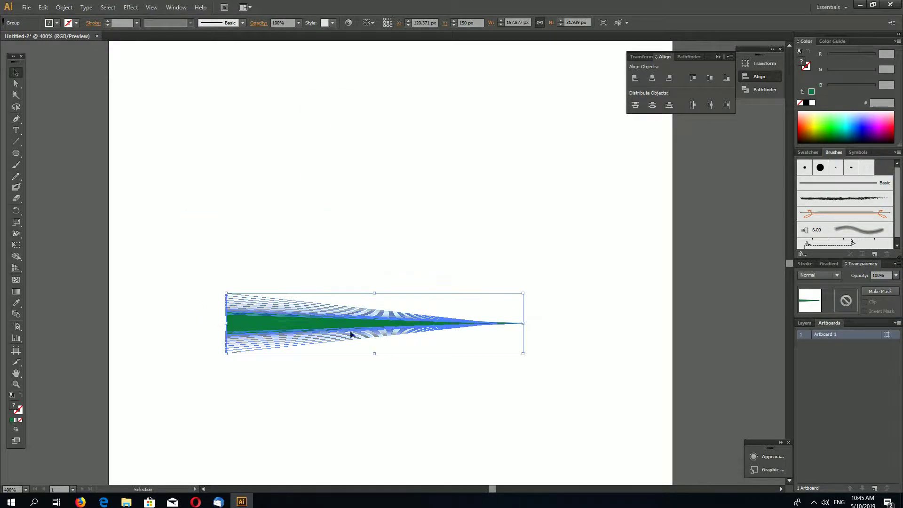
{"action": "left_click", "coordinate": [622, 199]}
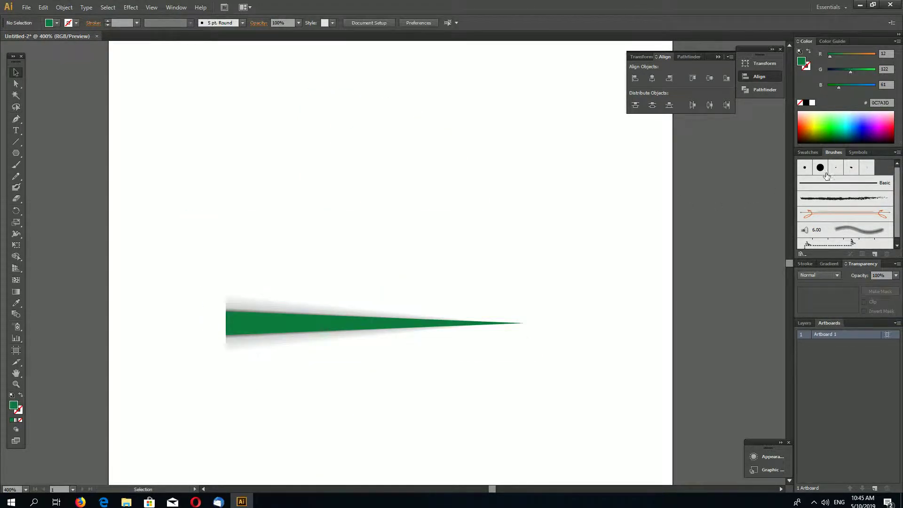
Delete the 15 pt Round and 5 pt Round brushes, leaving only Basic
{"action": "left_click", "coordinate": [820, 167]}
{"action": "scroll", "coordinate": [883, 226], "scroll_direction": "down", "scroll_amount": 1}
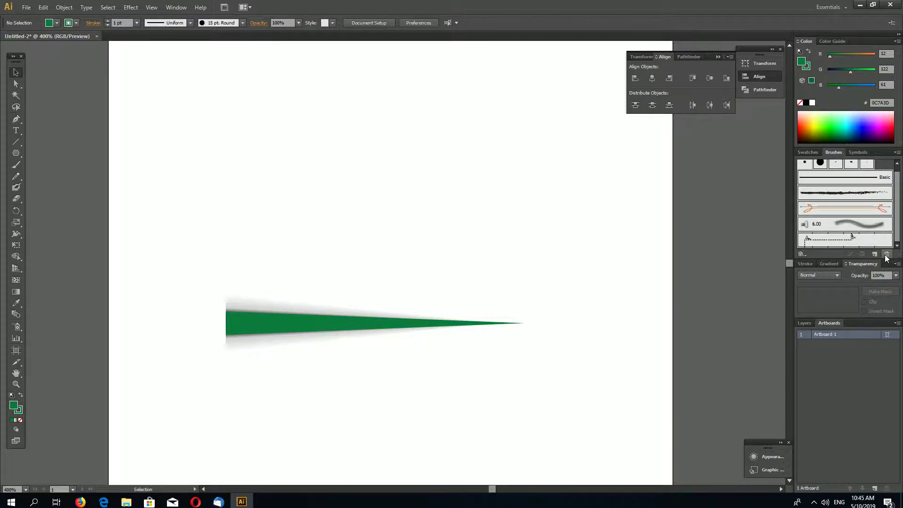
{"action": "left_click", "coordinate": [886, 258]}
{"action": "left_click", "coordinate": [443, 264]}
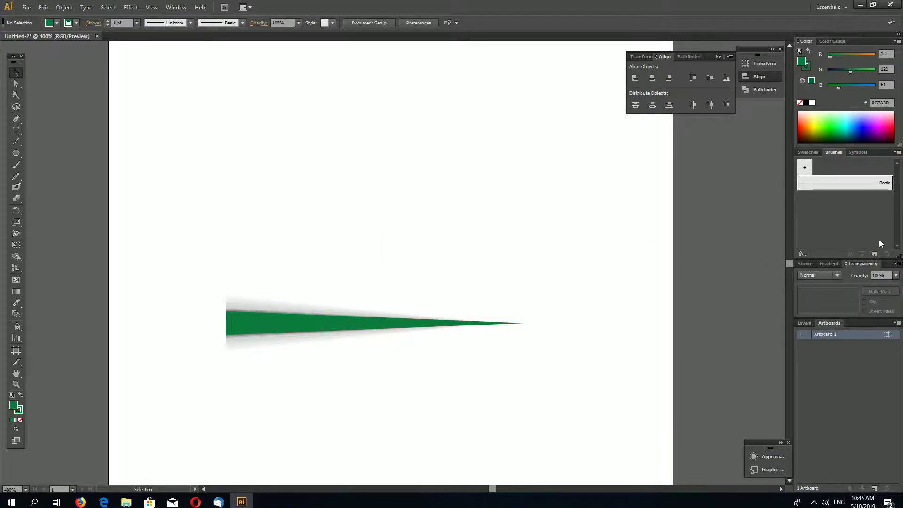
{"action": "left_click", "coordinate": [804, 168]}
{"action": "left_click", "coordinate": [886, 254]}
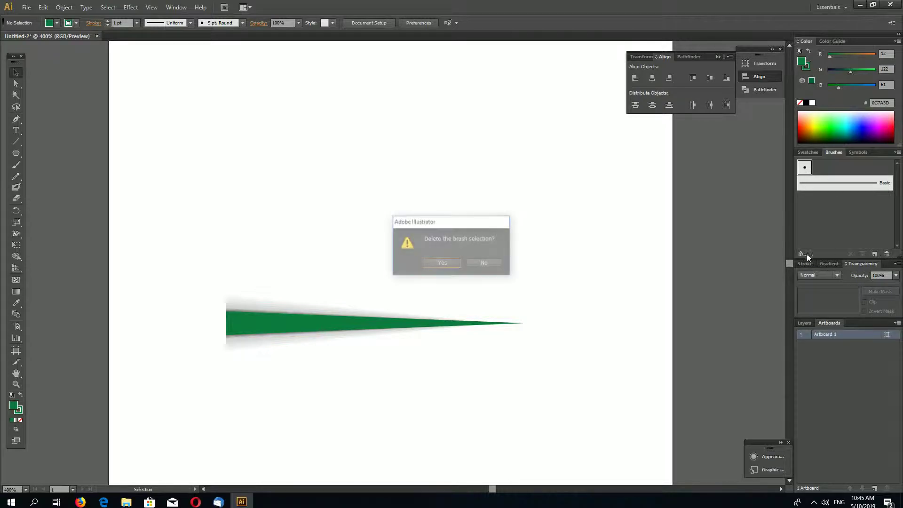
{"action": "left_click", "coordinate": [442, 263]}
{"action": "left_click", "coordinate": [375, 325]}
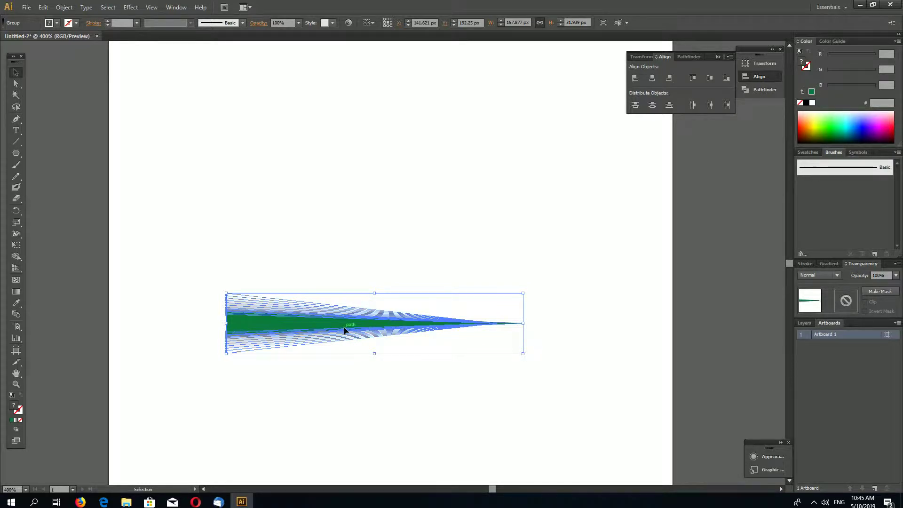
Duplicate the blade group upward so three blades stack vertically
{"action": "left_click_drag", "start_coordinate": [346, 331], "coordinate": [343, 181]}
{"action": "left_click", "coordinate": [598, 333]}
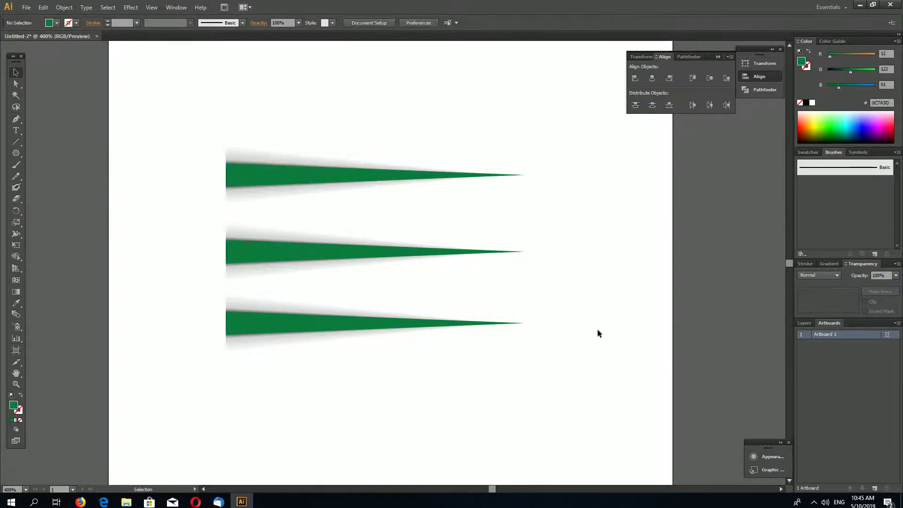
{"action": "left_click", "coordinate": [16, 84]}
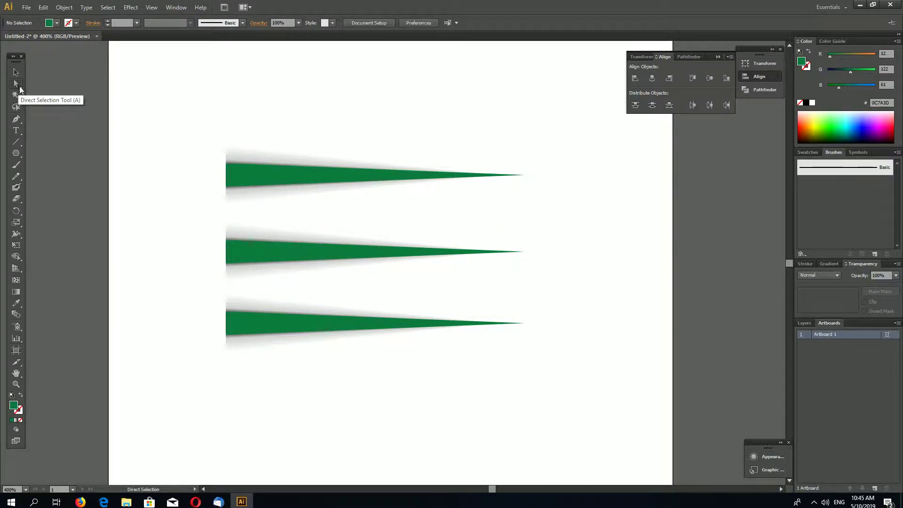
Recolor the middle blade to medium green 13A64A
{"action": "left_click", "coordinate": [319, 255]}
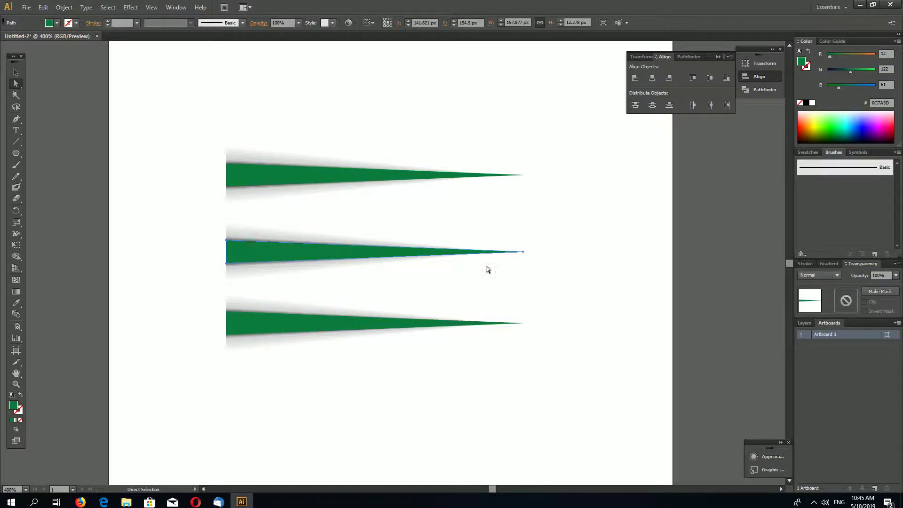
{"action": "left_click", "coordinate": [541, 213]}
{"action": "left_click", "coordinate": [315, 253]}
{"action": "left_click", "coordinate": [864, 69]}
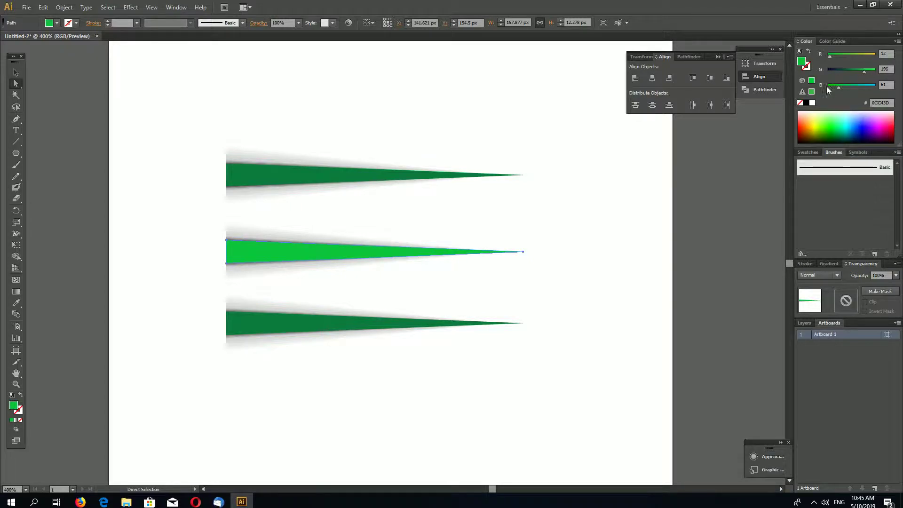
{"action": "left_click", "coordinate": [858, 70]}
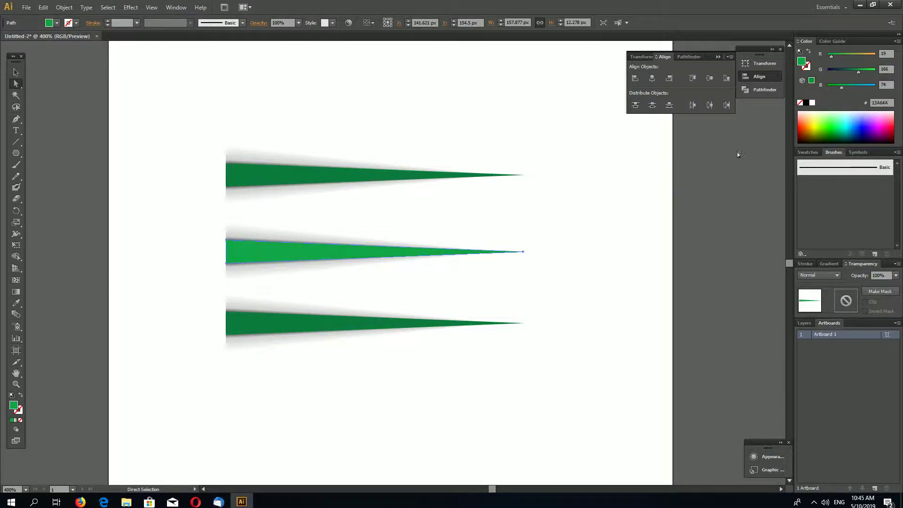
Recolor the top blade to light green 6ABD45
{"action": "left_click", "coordinate": [324, 169]}
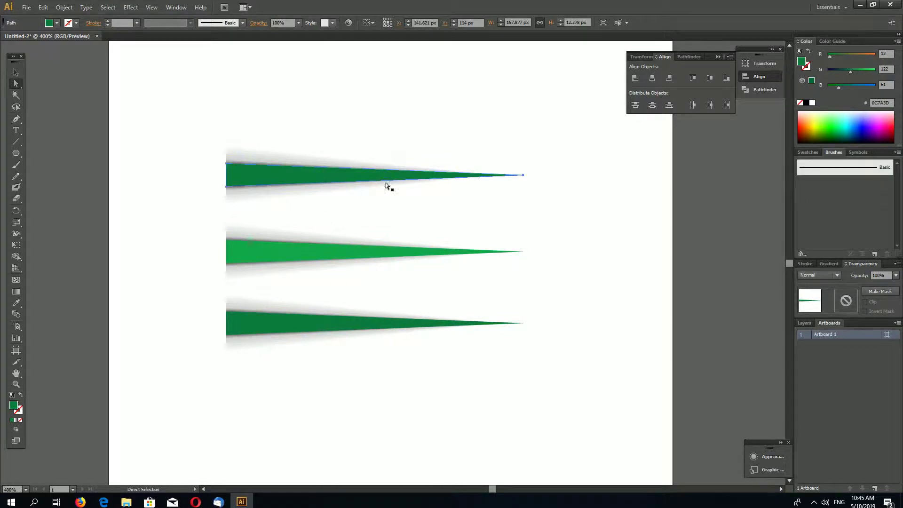
{"action": "left_click", "coordinate": [873, 70]}
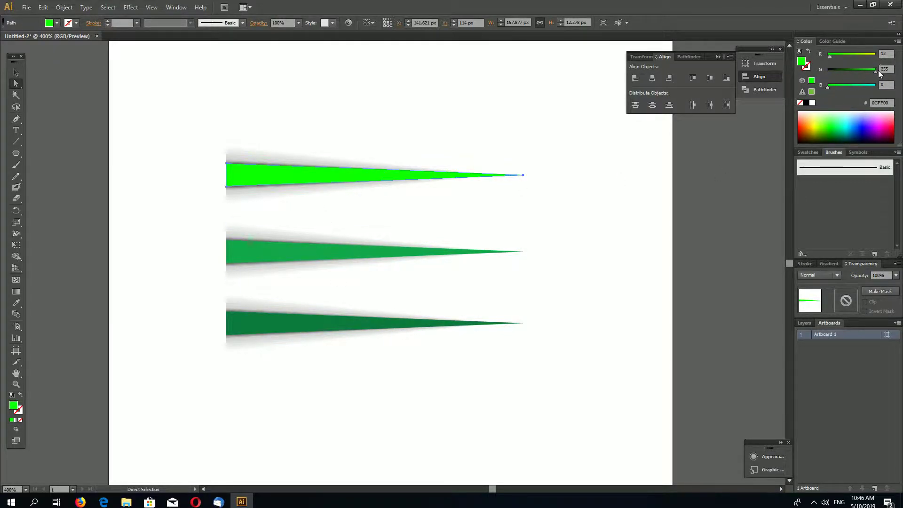
{"action": "left_click", "coordinate": [811, 91]}
{"action": "left_click", "coordinate": [642, 213]}
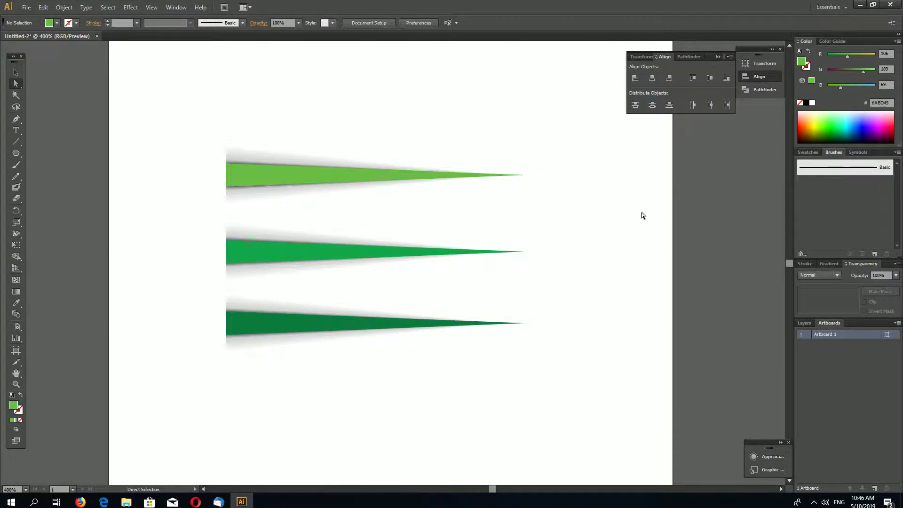
{"action": "left_click", "coordinate": [16, 72]}
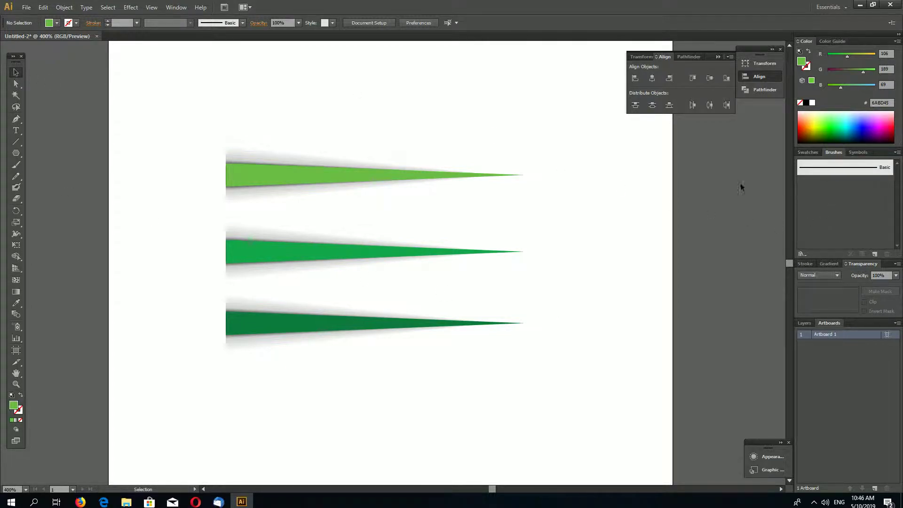
Save the light, medium and dark green blades as three Art Brushes
{"action": "mouse_move", "coordinate": [379, 174]}
{"action": "left_mouse_down"}
{"action": "mouse_move", "coordinate": [545, 207]}
{"action": "mouse_move", "coordinate": [860, 197]}
{"action": "mouse_move", "coordinate": [847, 197]}
{"action": "left_mouse_up"}
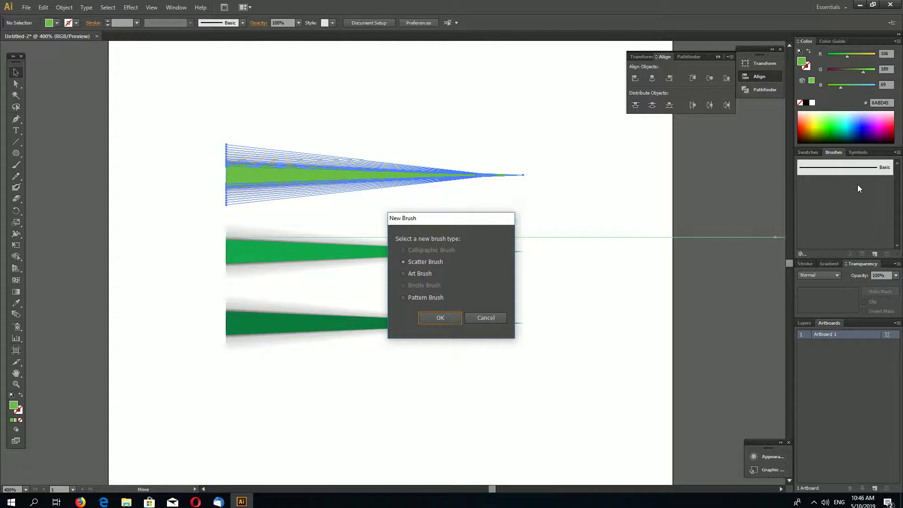
{"action": "left_click", "coordinate": [420, 275]}
{"action": "left_click", "coordinate": [430, 318]}
{"action": "left_click", "coordinate": [525, 376]}
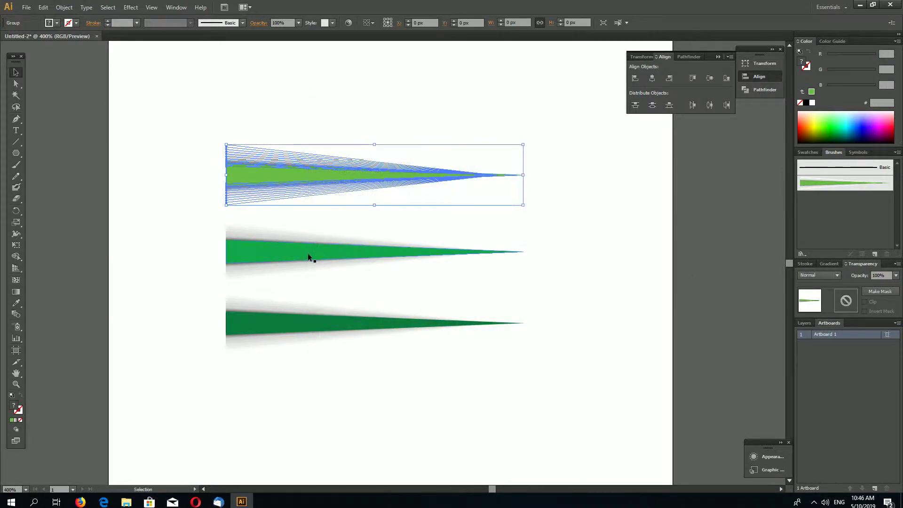
{"action": "mouse_move", "coordinate": [322, 244]}
{"action": "left_mouse_down"}
{"action": "mouse_move", "coordinate": [701, 234]}
{"action": "mouse_move", "coordinate": [742, 207]}
{"action": "mouse_move", "coordinate": [829, 214]}
{"action": "left_mouse_up"}
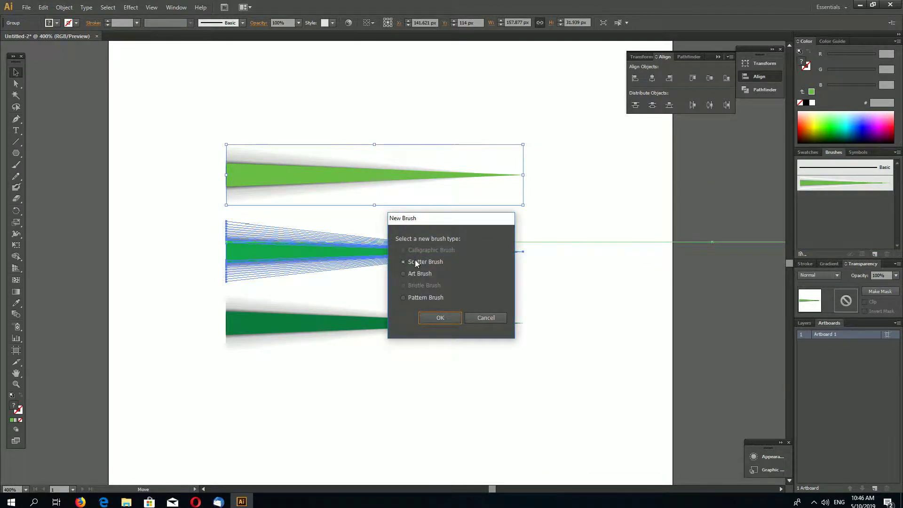
{"action": "left_click", "coordinate": [440, 318]}
{"action": "left_click", "coordinate": [521, 374]}
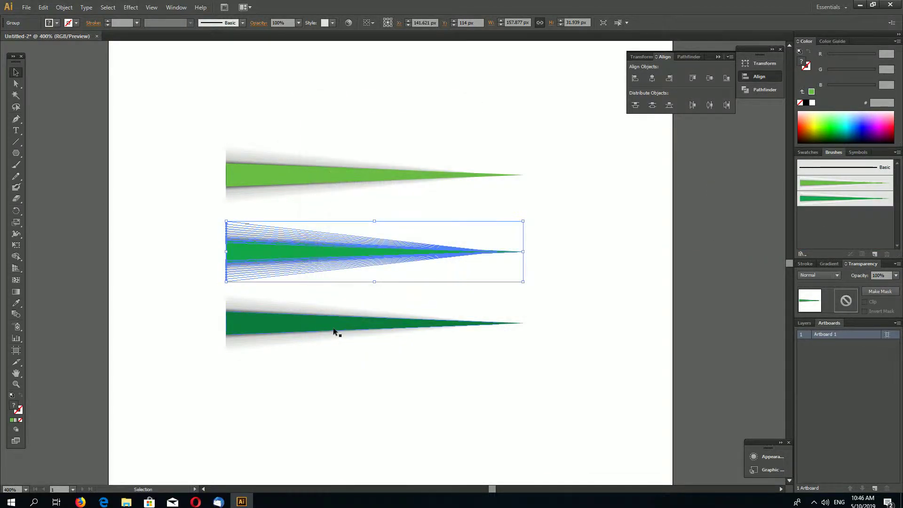
{"action": "mouse_move", "coordinate": [355, 249]}
{"action": "left_mouse_down"}
{"action": "mouse_move", "coordinate": [803, 254]}
{"action": "mouse_move", "coordinate": [823, 221]}
{"action": "left_mouse_up"}
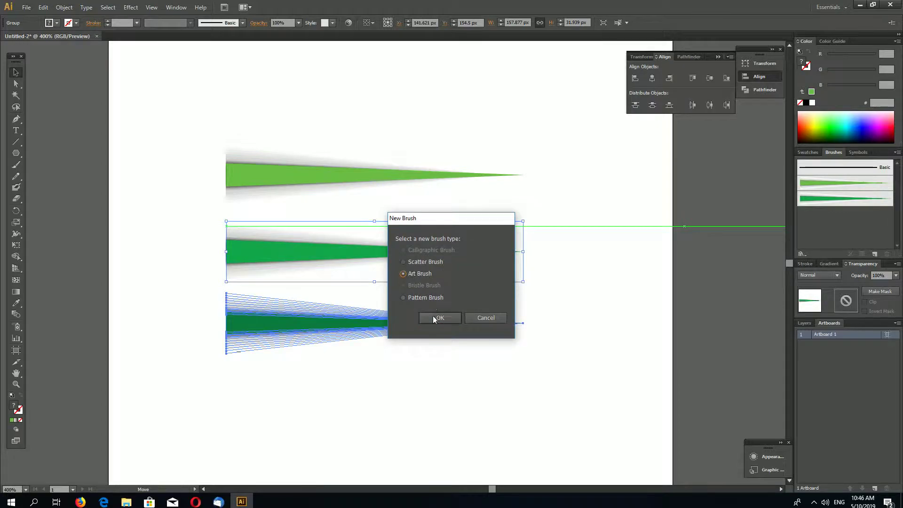
{"action": "left_click", "coordinate": [431, 316]}
{"action": "left_click", "coordinate": [522, 373]}
{"action": "left_click", "coordinate": [568, 382]}
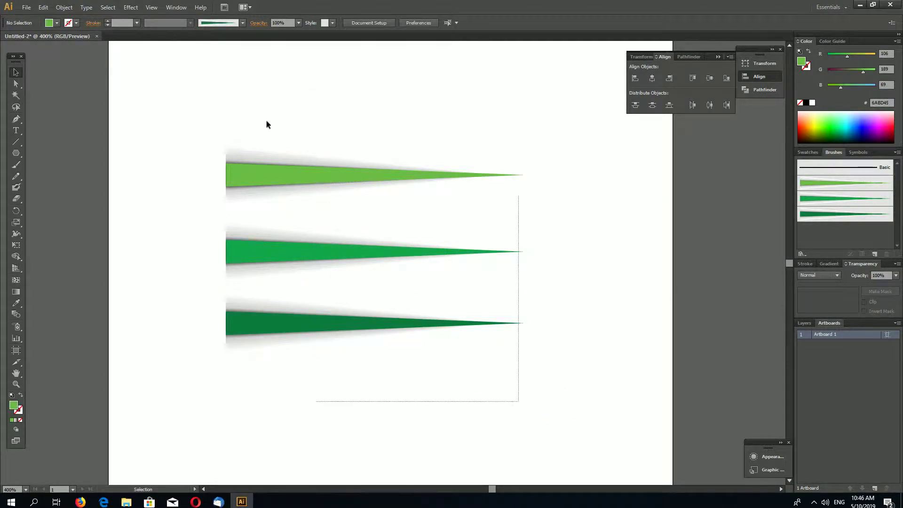
Delete all three blade shapes and zoom out to the whole artboard
{"action": "key", "text": "ctrl+a"}
{"action": "key", "text": "Delete"}
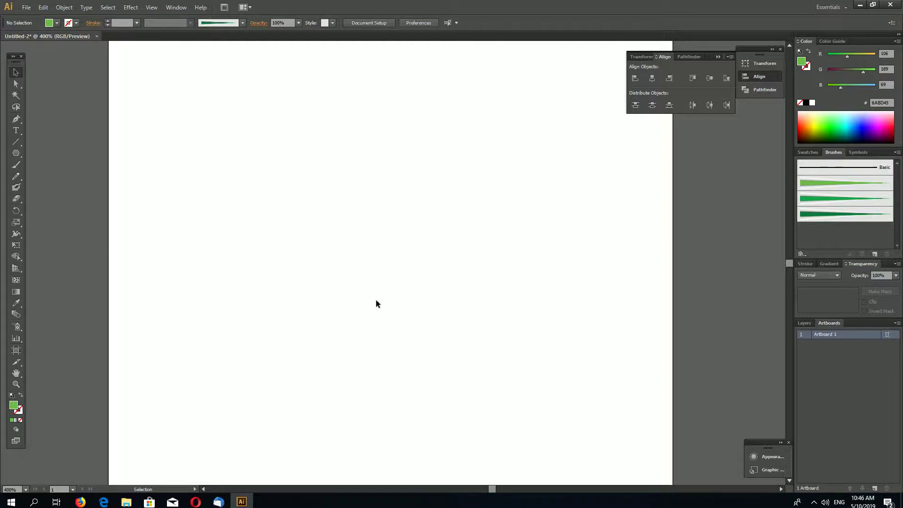
{"action": "key", "text": "ctrl+minus"}
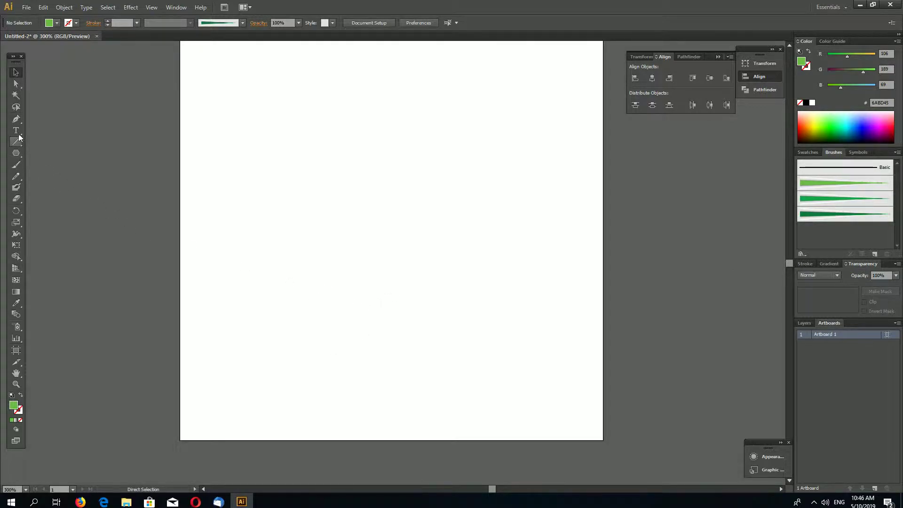
{"action": "left_click", "coordinate": [15, 119]}
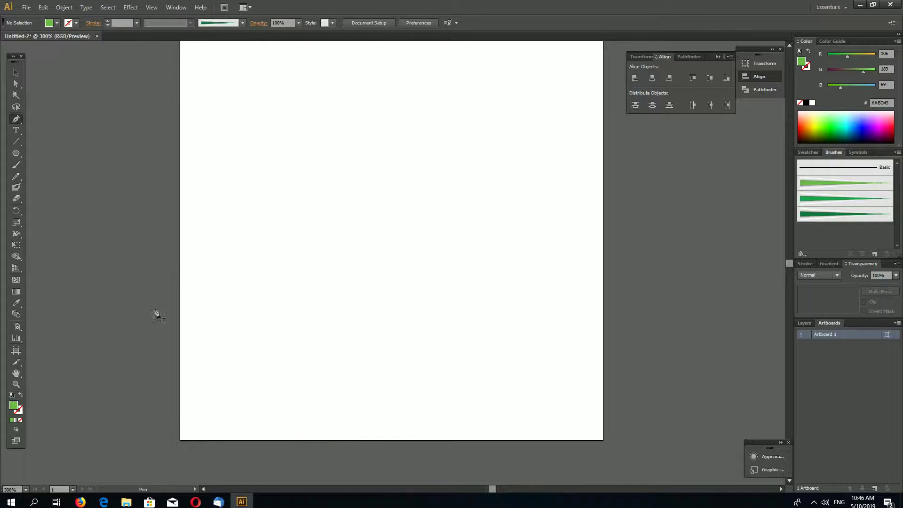
Draw a curved blade path rising from the artboard's bottom edge
{"action": "left_click", "coordinate": [312, 440]}
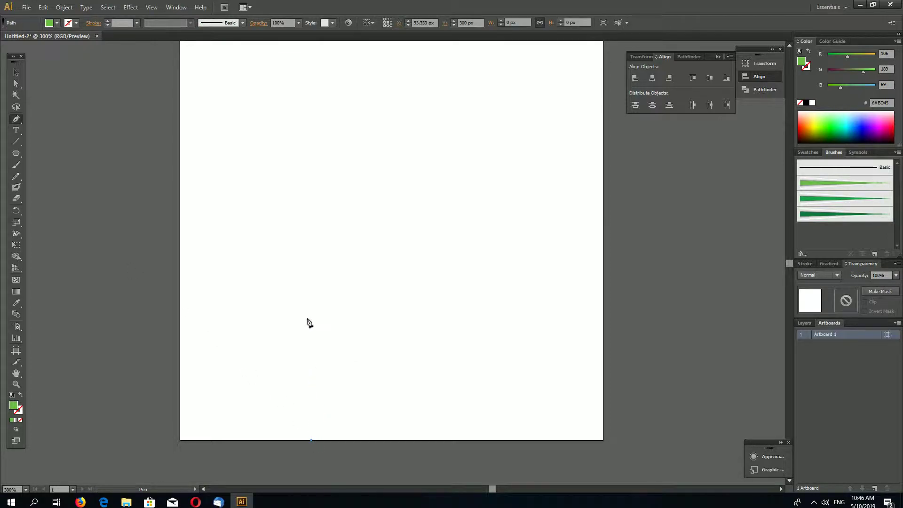
{"action": "left_click_drag", "start_coordinate": [315, 285], "coordinate": [339, 209]}
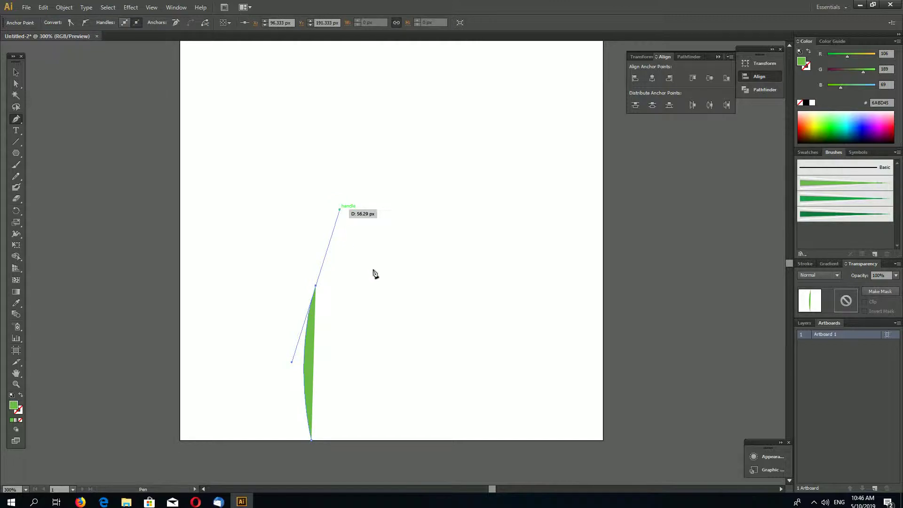
{"action": "left_click", "coordinate": [15, 72]}
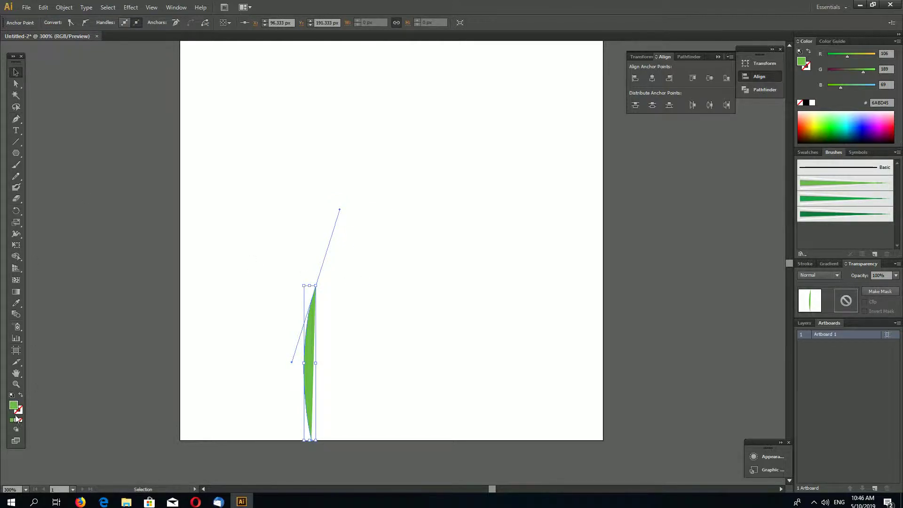
Remove the path's fill and stroke it with the dark green blade brush
{"action": "left_click", "coordinate": [20, 420]}
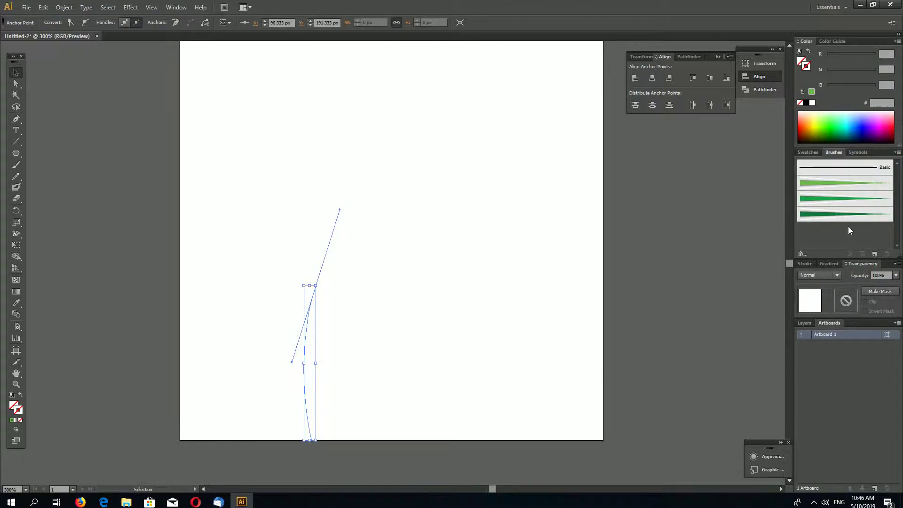
{"action": "left_click", "coordinate": [846, 217]}
{"action": "left_click", "coordinate": [322, 387]}
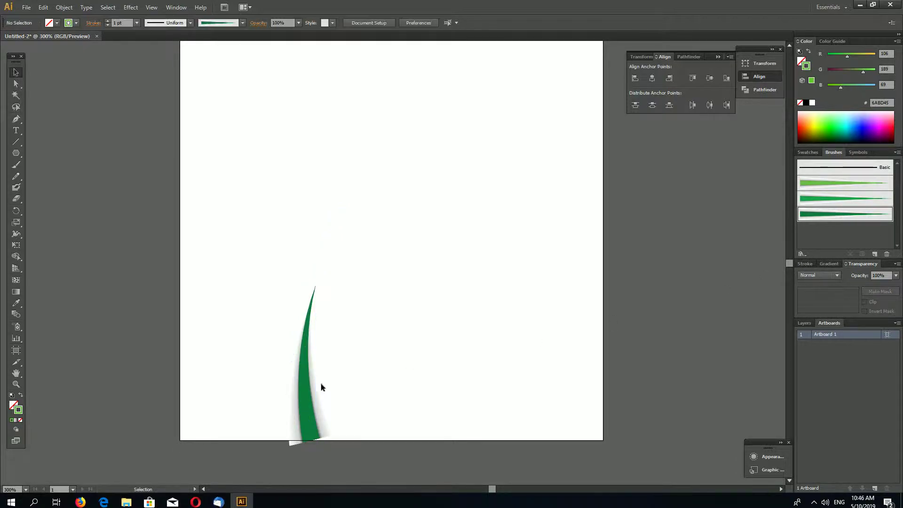
{"action": "left_click", "coordinate": [308, 397]}
{"action": "left_click", "coordinate": [575, 416]}
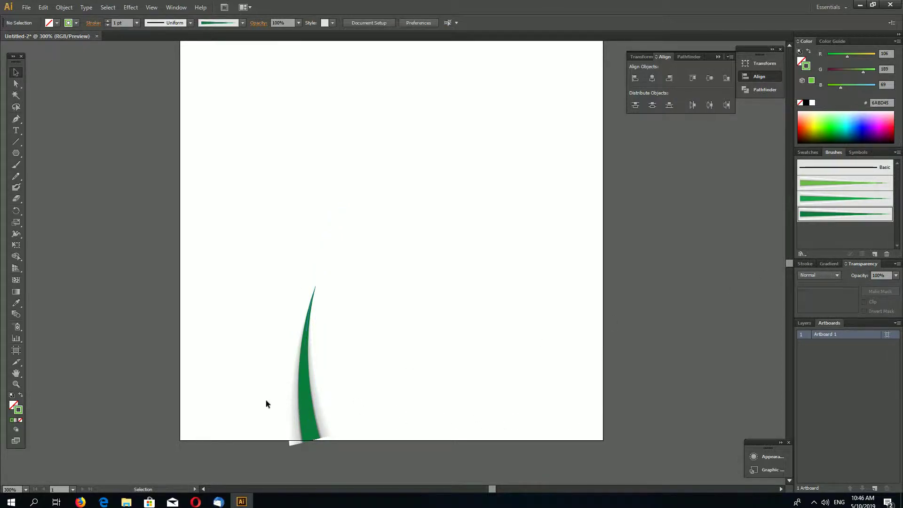
{"action": "left_click", "coordinate": [302, 405]}
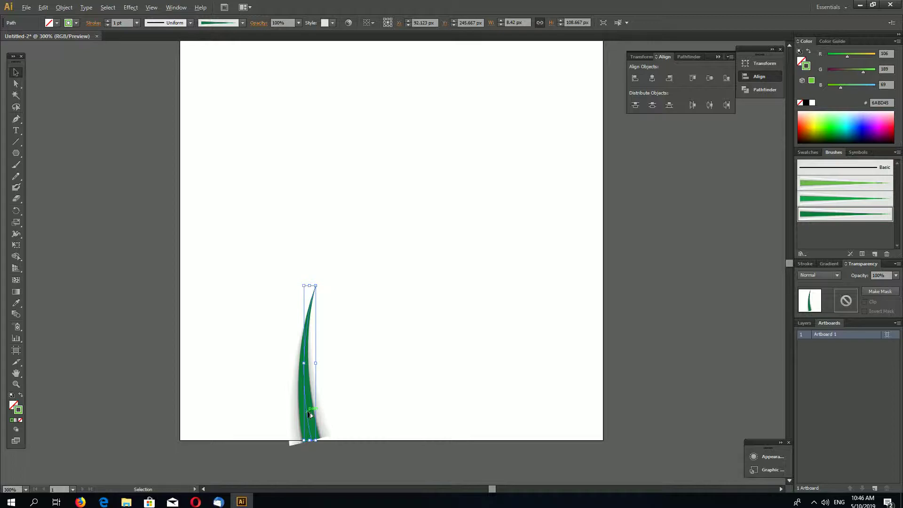
Copy the blade to the right, then bend the middle blade and lower its tip
{"action": "left_click_drag", "start_coordinate": [311, 414], "coordinate": [427, 419]}
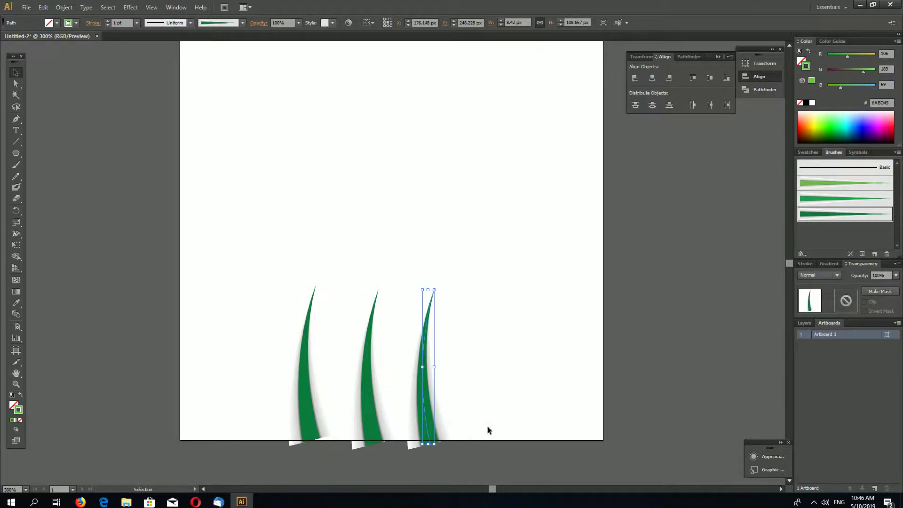
{"action": "left_click", "coordinate": [502, 422]}
{"action": "key", "text": "a"}
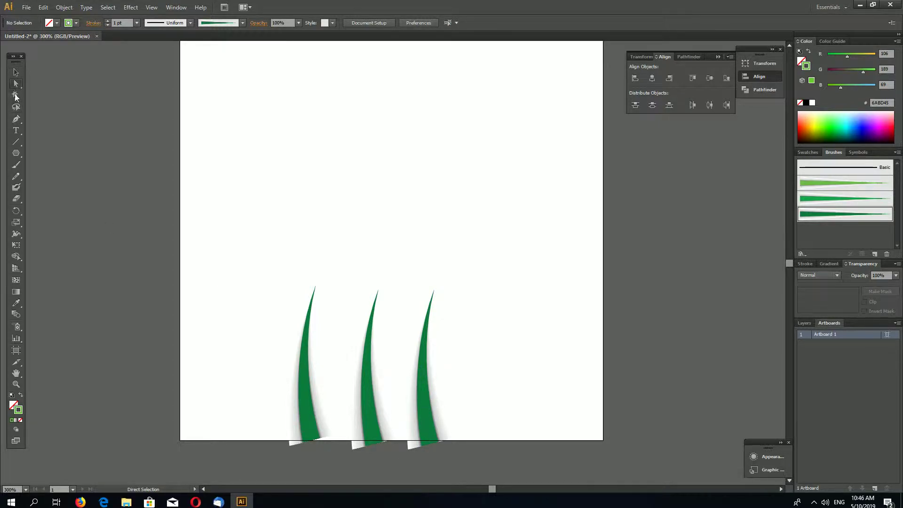
{"action": "left_click", "coordinate": [362, 357]}
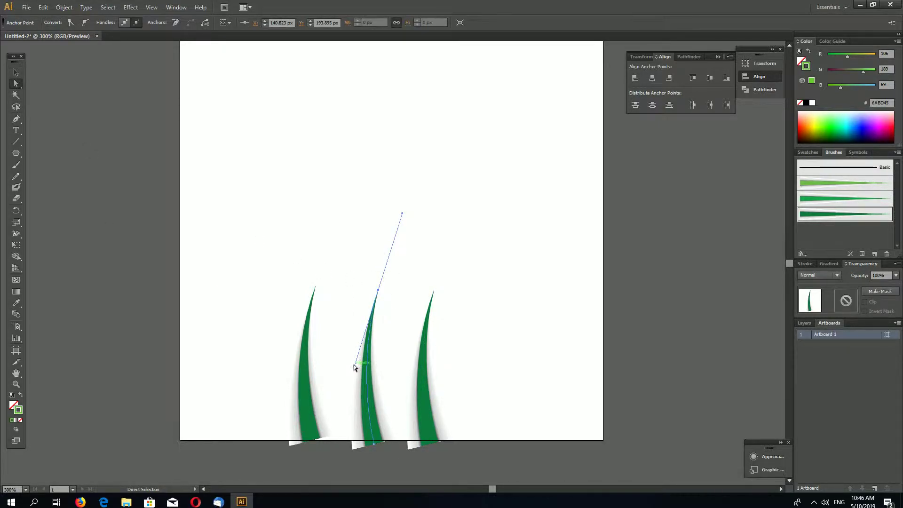
{"action": "left_click_drag", "start_coordinate": [354, 366], "coordinate": [393, 373]}
{"action": "left_click_drag", "start_coordinate": [381, 292], "coordinate": [376, 312]}
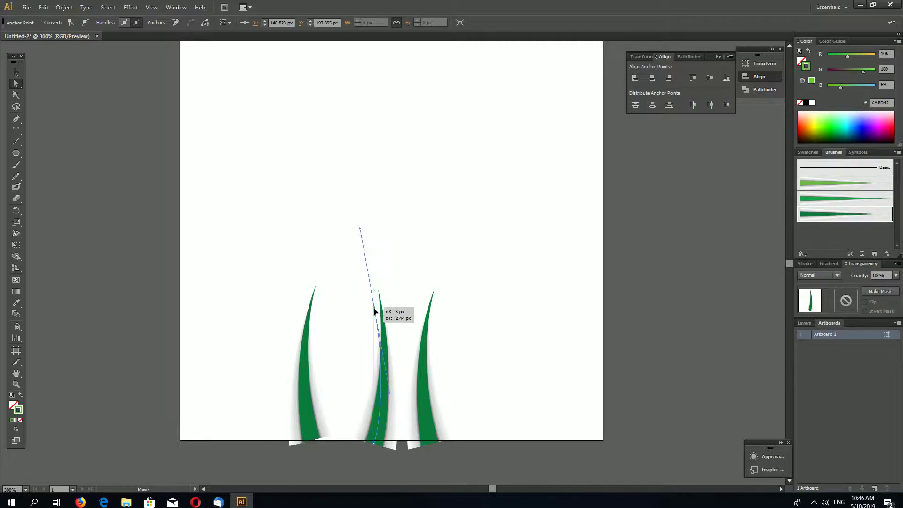
Reshape the right blade so its tip moves right and down, then select all three
{"action": "left_click", "coordinate": [432, 291]}
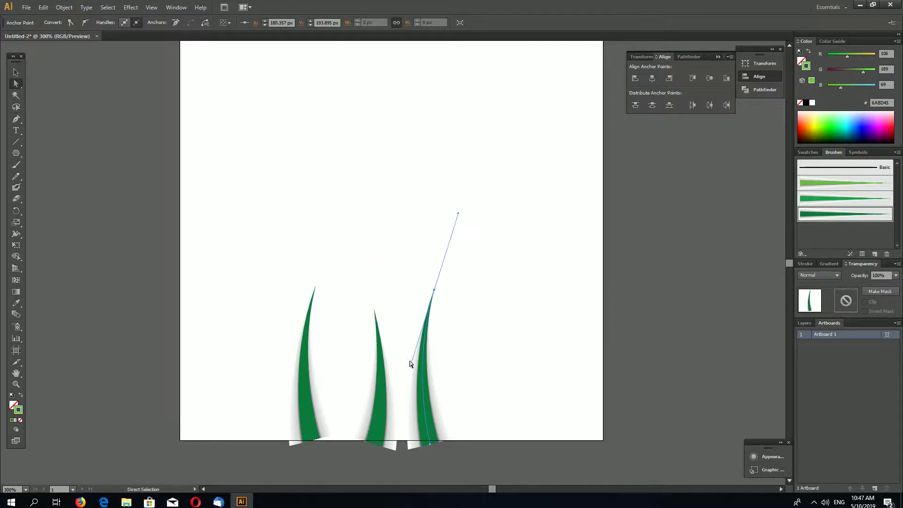
{"action": "left_click_drag", "start_coordinate": [410, 368], "coordinate": [450, 371]}
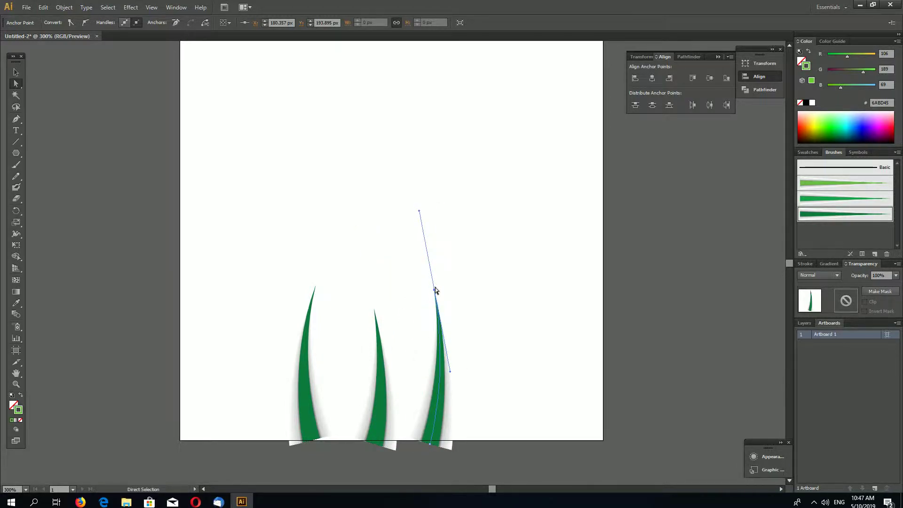
{"action": "left_click_drag", "start_coordinate": [435, 290], "coordinate": [454, 309]}
{"action": "left_click", "coordinate": [489, 376]}
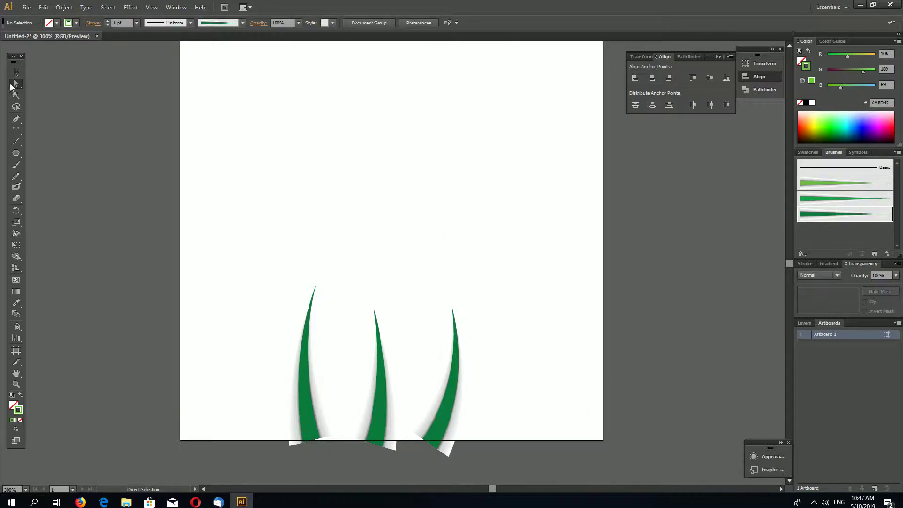
{"action": "left_click", "coordinate": [15, 71]}
{"action": "left_click_drag", "start_coordinate": [179, 206], "coordinate": [496, 440]}
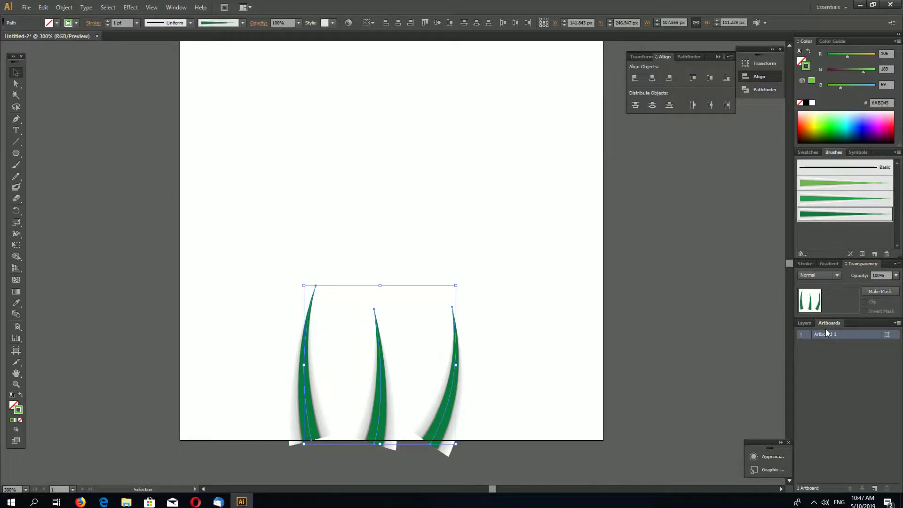
Set the three grass blades' stroke weight to 0.5 pt and reselect them
{"action": "left_click", "coordinate": [806, 264]}
{"action": "left_click", "coordinate": [850, 276]}
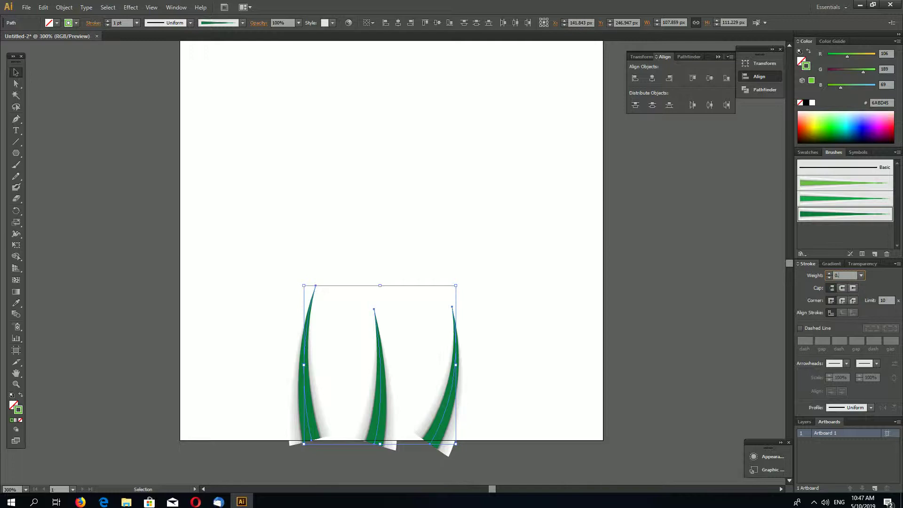
{"action": "key", "text": "Return"}
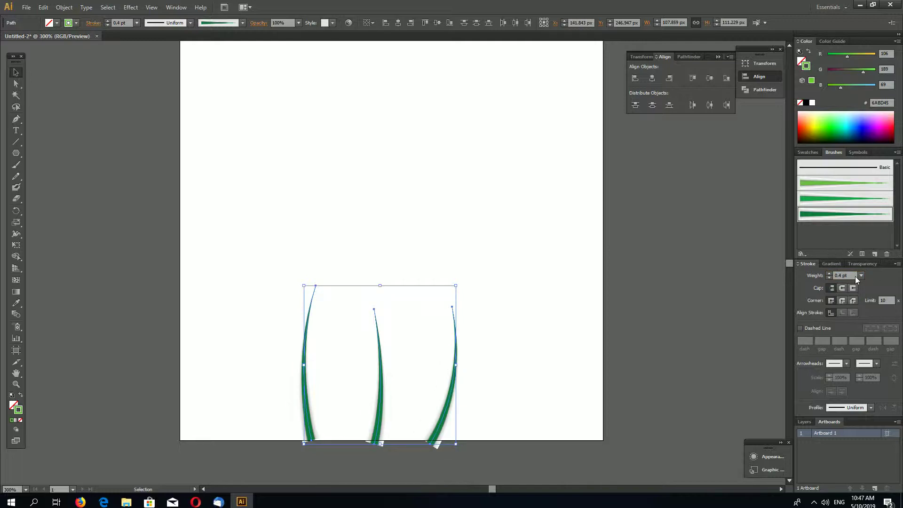
{"action": "double_click", "coordinate": [844, 276]}
{"action": "type", "text": "5"}
{"action": "key", "text": "Return"}
{"action": "left_click", "coordinate": [571, 317]}
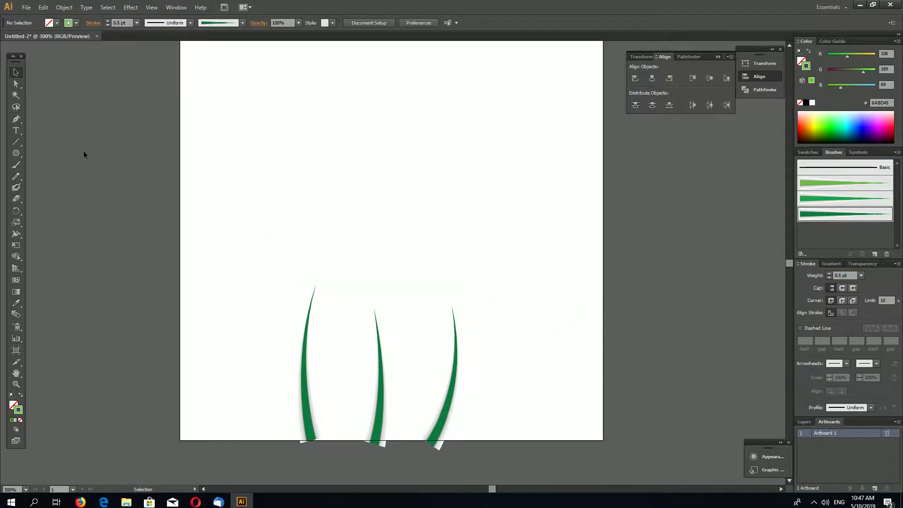
{"action": "left_click_drag", "start_coordinate": [220, 279], "coordinate": [531, 470]}
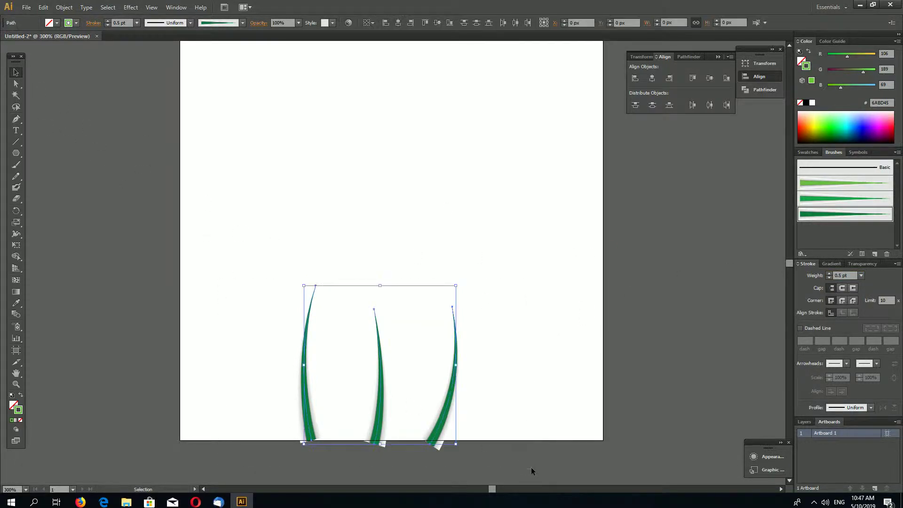
{"action": "left_click", "coordinate": [523, 393]}
{"action": "mouse_move", "coordinate": [489, 422]}
{"action": "left_mouse_down"}
{"action": "mouse_move", "coordinate": [280, 360]}
{"action": "mouse_move", "coordinate": [308, 411]}
{"action": "left_mouse_up"}
Copy the three blades, apply the medium green brush, and shift them slightly left
{"action": "left_click_drag", "start_coordinate": [382, 410], "coordinate": [409, 413]}
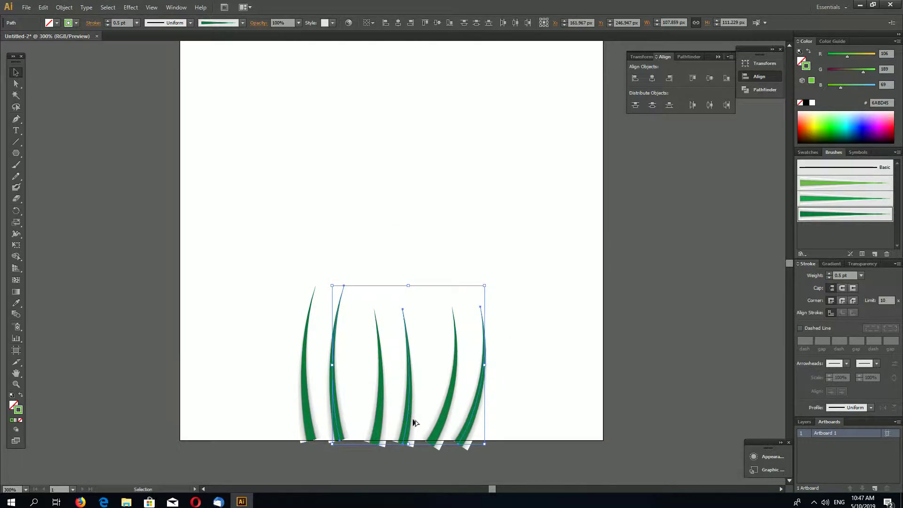
{"action": "left_click", "coordinate": [836, 200]}
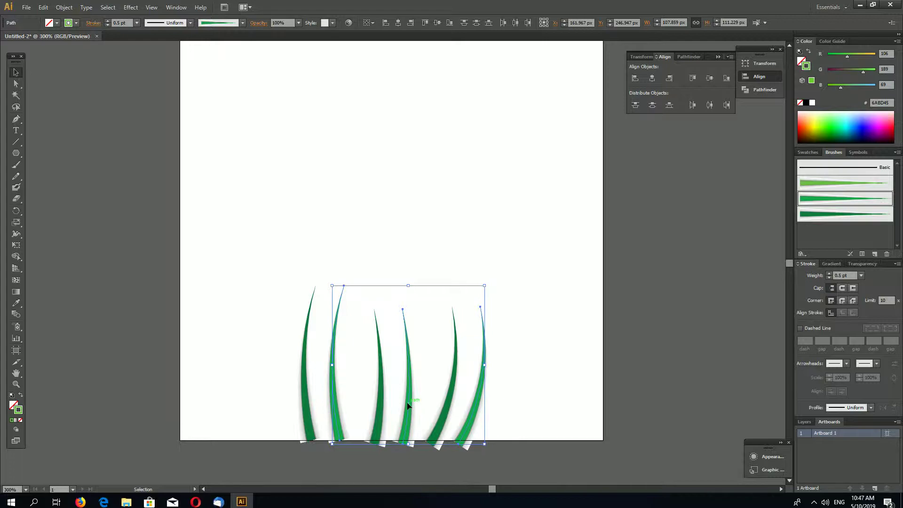
{"action": "left_click_drag", "start_coordinate": [405, 407], "coordinate": [354, 409]}
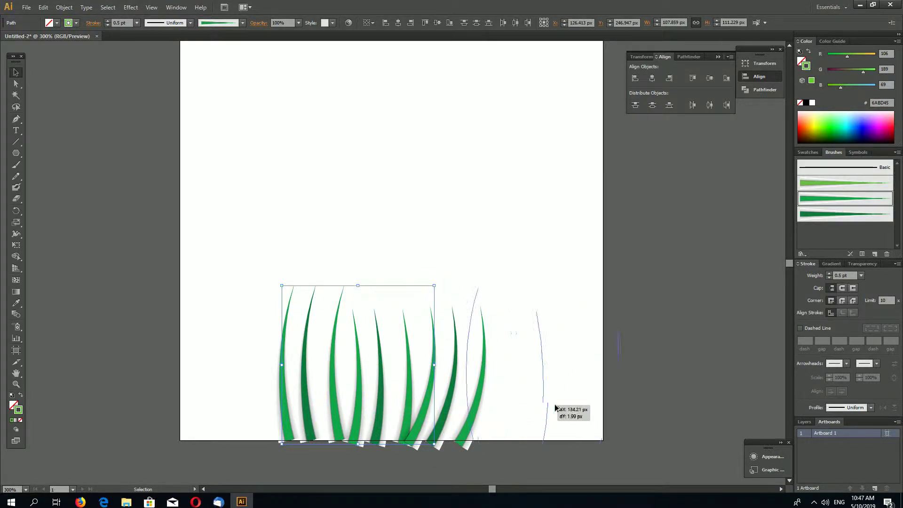
Add light green brush copies to the right and another copy further left
{"action": "left_click_drag", "start_coordinate": [555, 407], "coordinate": [591, 406]}
{"action": "left_click", "coordinate": [845, 183]}
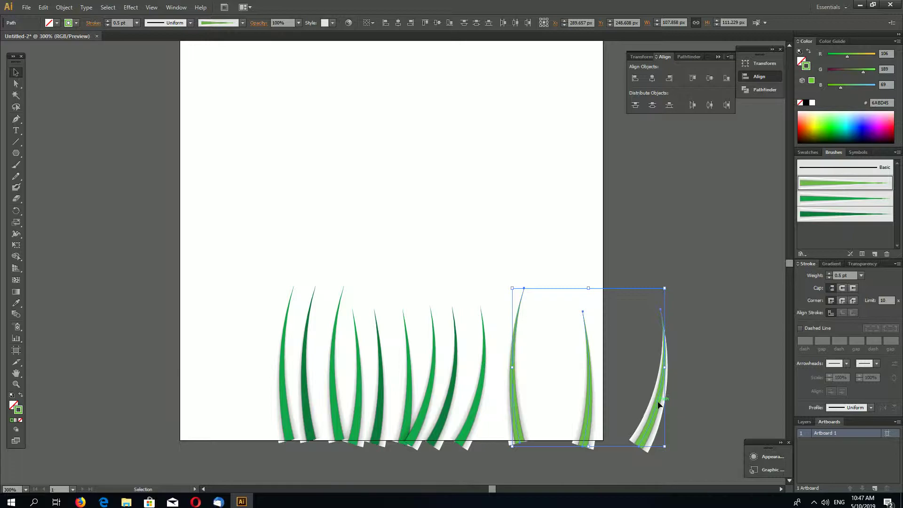
{"action": "left_click_drag", "start_coordinate": [660, 401], "coordinate": [375, 400]}
Nudge individual blades left and right to tighten the mixed-green clump
{"action": "left_click_drag", "start_coordinate": [580, 417], "coordinate": [546, 439]}
{"action": "left_click_drag", "start_coordinate": [468, 426], "coordinate": [447, 426]}
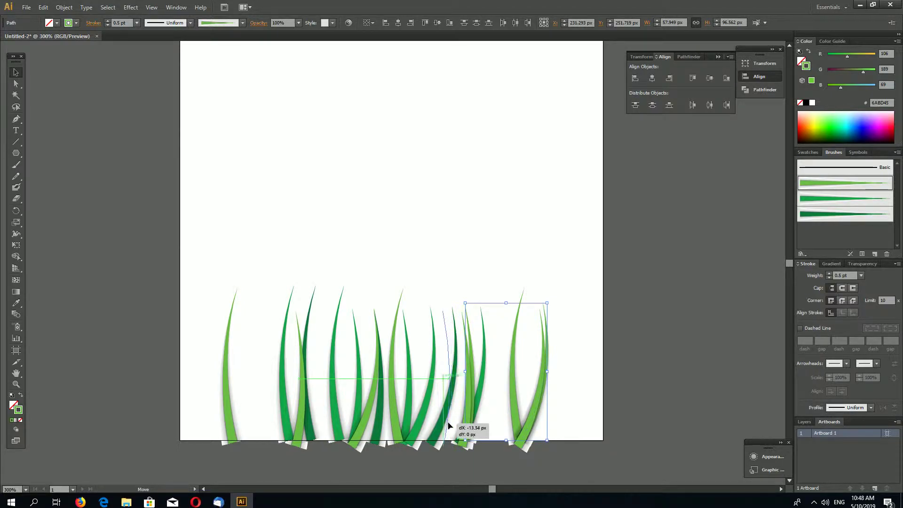
{"action": "left_click", "coordinate": [601, 432]}
{"action": "left_click_drag", "start_coordinate": [543, 418], "coordinate": [500, 414]}
{"action": "left_click", "coordinate": [614, 428]}
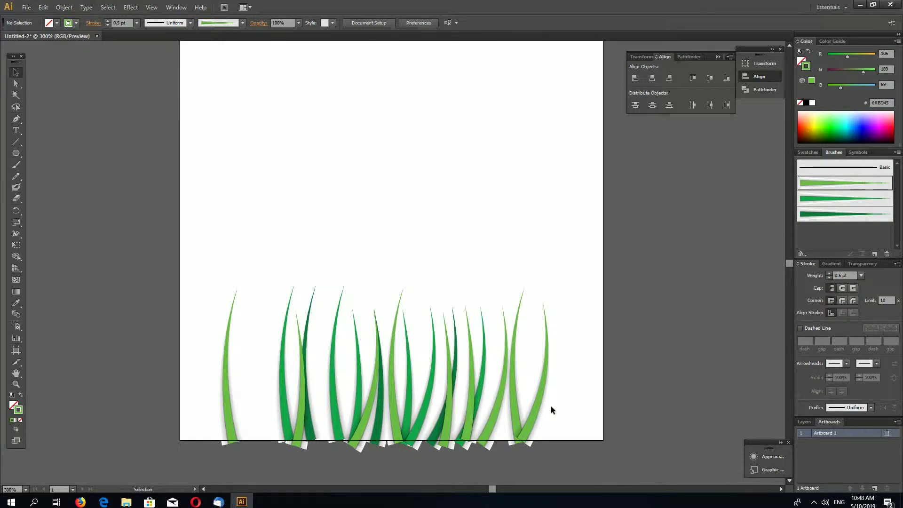
{"action": "left_click_drag", "start_coordinate": [236, 406], "coordinate": [255, 406]}
{"action": "left_click", "coordinate": [576, 435]}
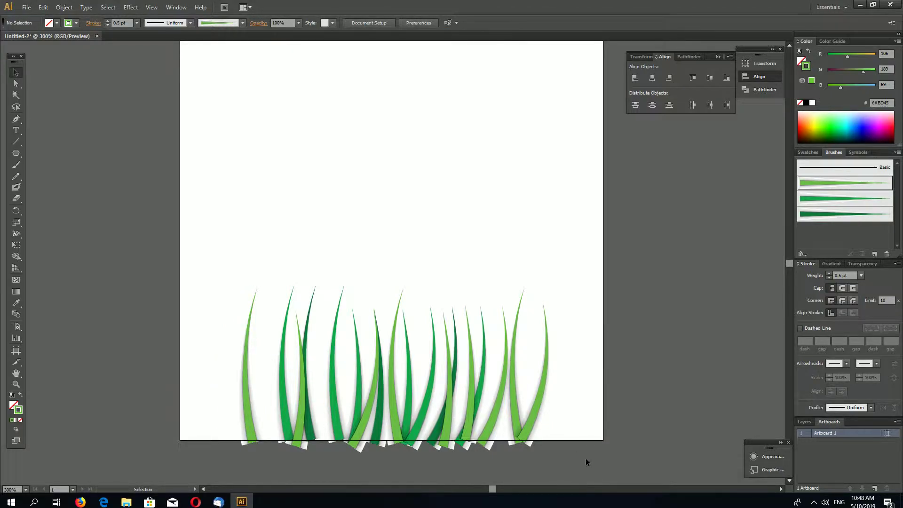
Duplicate all the grass twice with offset copies to span and overhang the artboard
{"action": "key", "text": "ctrl+a"}
{"action": "left_click_drag", "start_coordinate": [360, 421], "coordinate": [314, 425]}
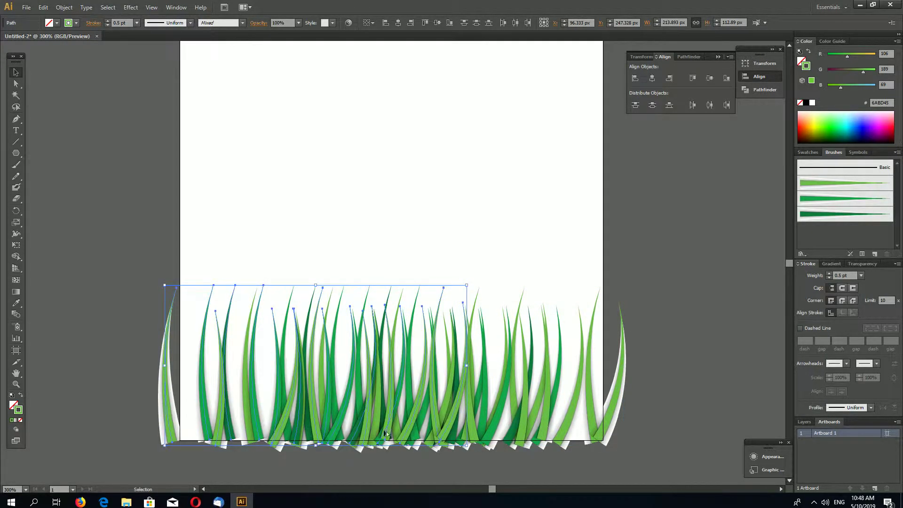
{"action": "key", "text": "ctrl+a"}
{"action": "left_click_drag", "start_coordinate": [317, 406], "coordinate": [312, 407]}
{"action": "left_click", "coordinate": [655, 391]}
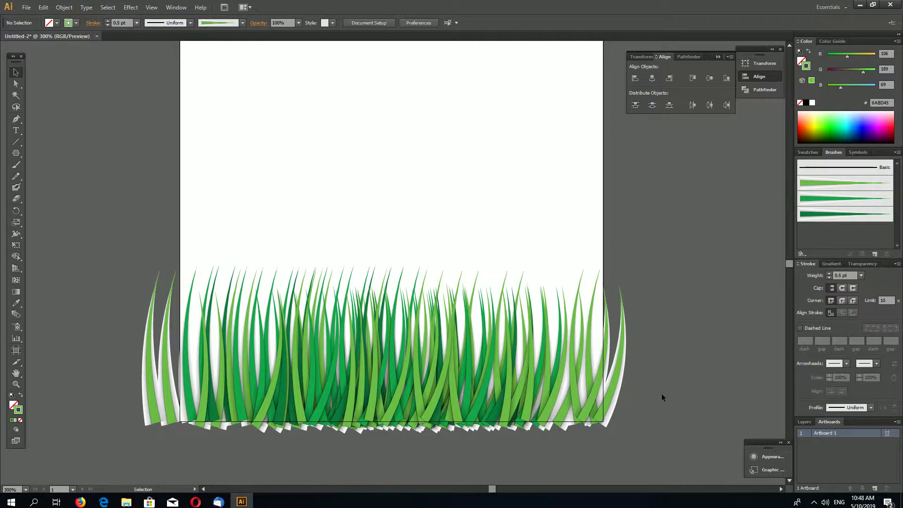
{"action": "scroll", "coordinate": [661, 397], "scroll_direction": "down", "scroll_amount": 2}
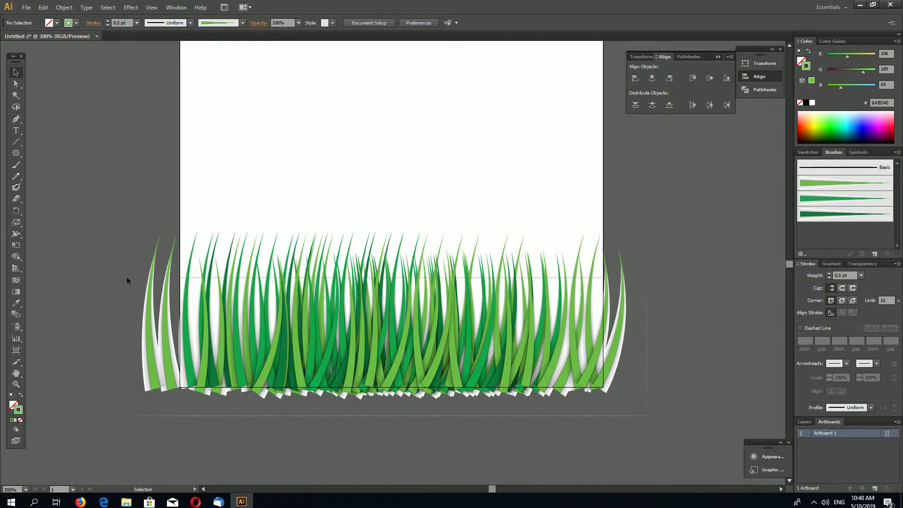
{"action": "key", "text": "ctrl+a"}
Hide edges, then set a 10% horizontal scale in Transform Each
{"action": "left_click", "coordinate": [152, 8]}
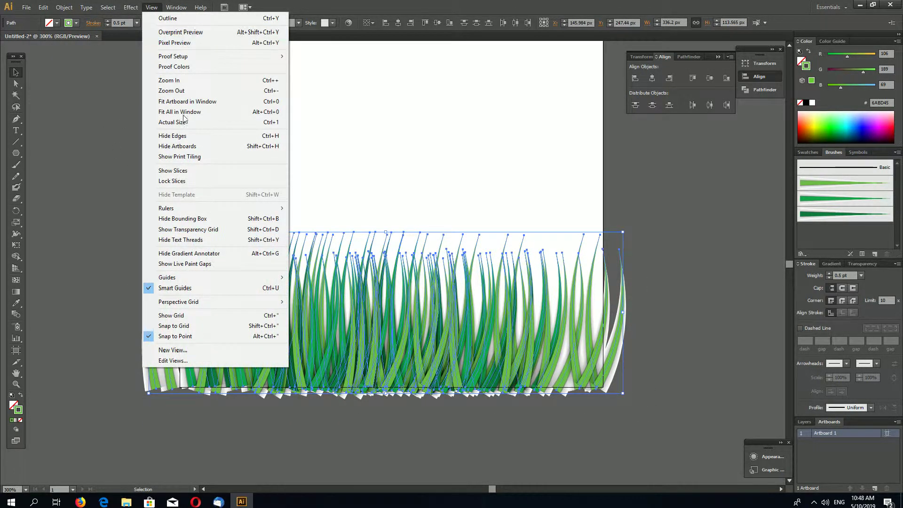
{"action": "left_click", "coordinate": [190, 135]}
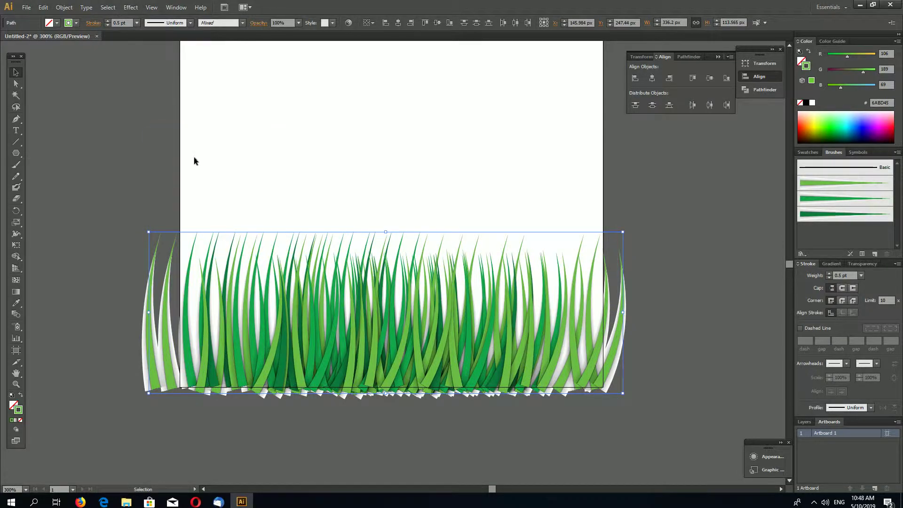
{"action": "left_click", "coordinate": [64, 8]}
{"action": "mouse_move", "coordinate": [81, 17]}
{"action": "left_click", "coordinate": [219, 87]}
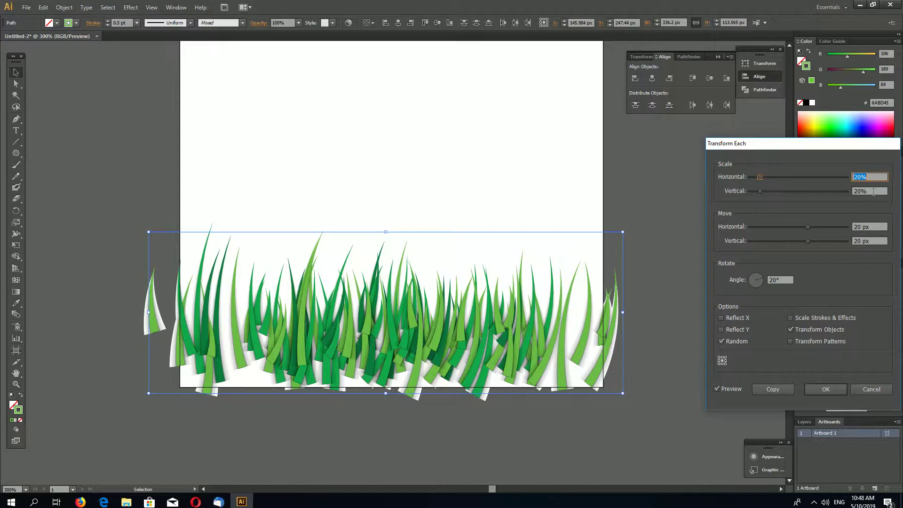
{"action": "type", "text": "50"}
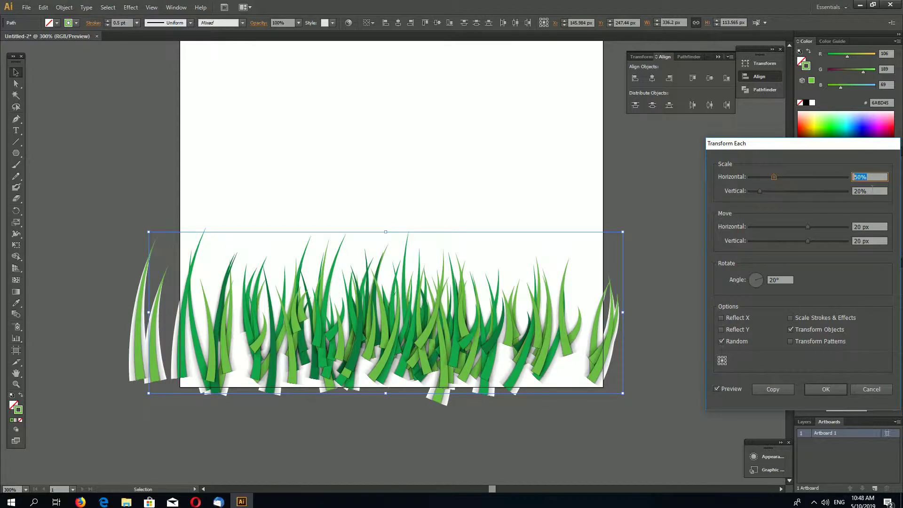
{"action": "key", "text": "Tab"}
{"action": "type", "text": "50"}
{"action": "key", "text": "shift+Tab"}
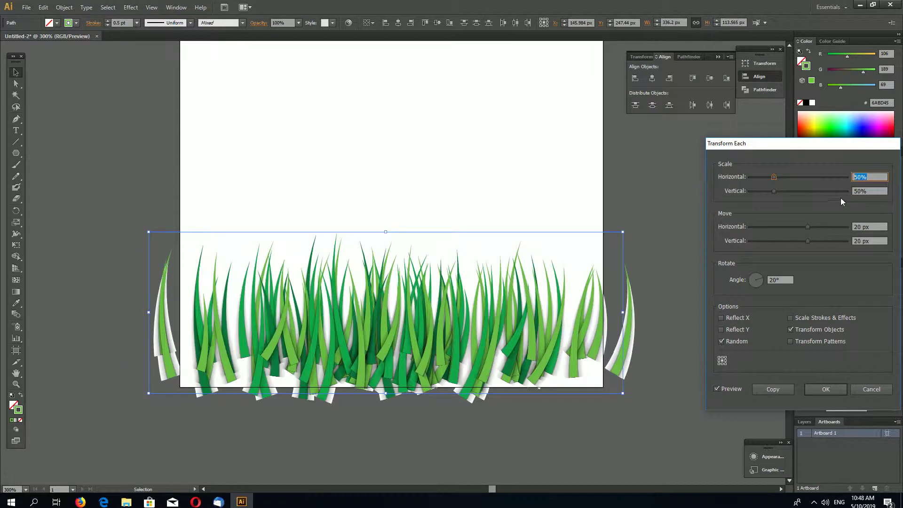
{"action": "type", "text": "10"}
{"action": "left_click", "coordinate": [871, 191]}
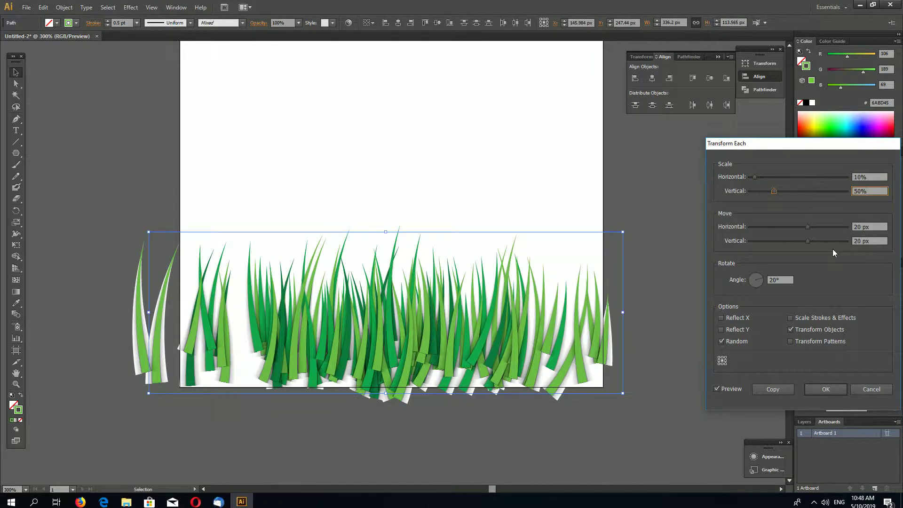
Apply Transform Each with 30% vertical scale, 20/39 px moves, 20° angle and Random
{"action": "left_click", "coordinate": [816, 240]}
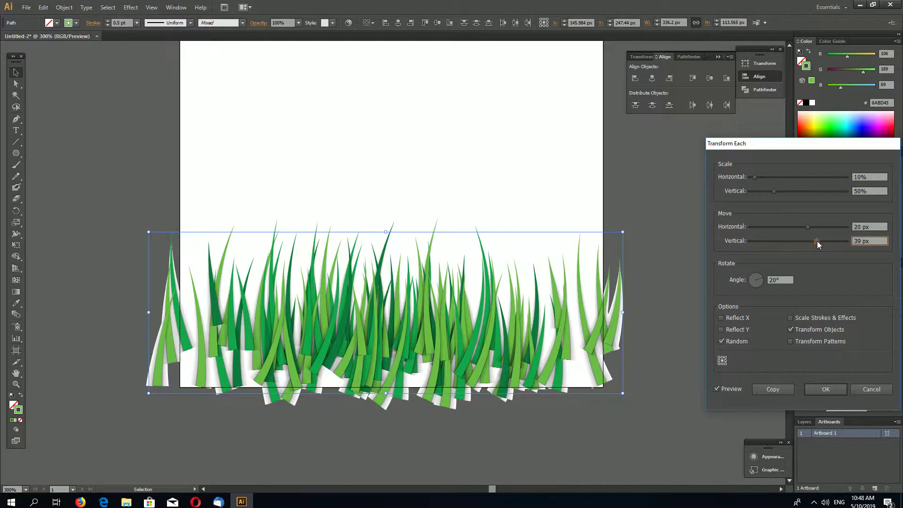
{"action": "left_click", "coordinate": [867, 192]}
{"action": "type", "text": "30"}
{"action": "left_click", "coordinate": [875, 179]}
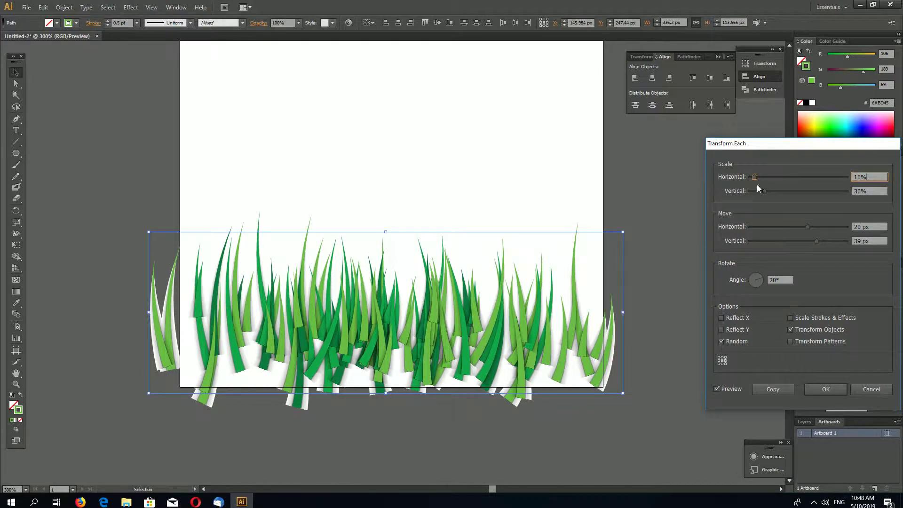
{"action": "left_click_drag", "start_coordinate": [774, 148], "coordinate": [691, 96]}
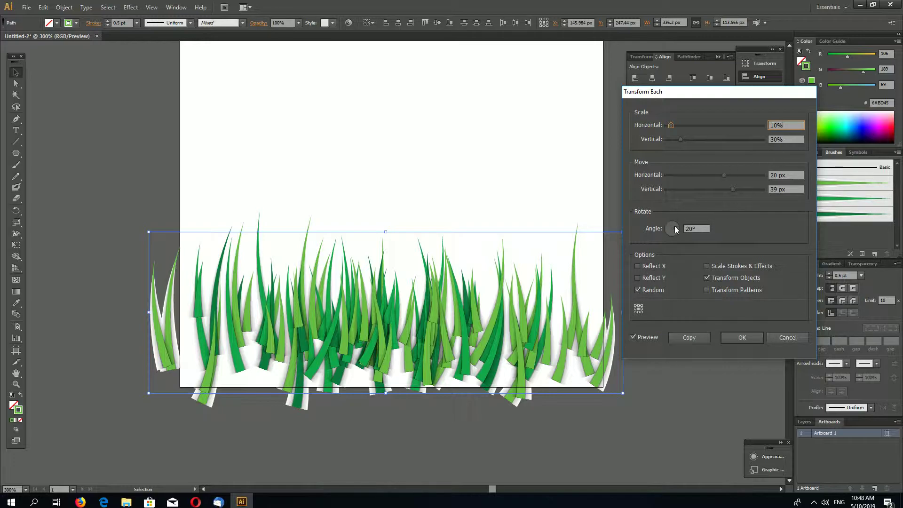
{"action": "left_click", "coordinate": [703, 229]}
{"action": "key", "text": "shift+Tab"}
{"action": "key", "text": "shift+Tab"}
{"action": "left_click", "coordinate": [735, 338]}
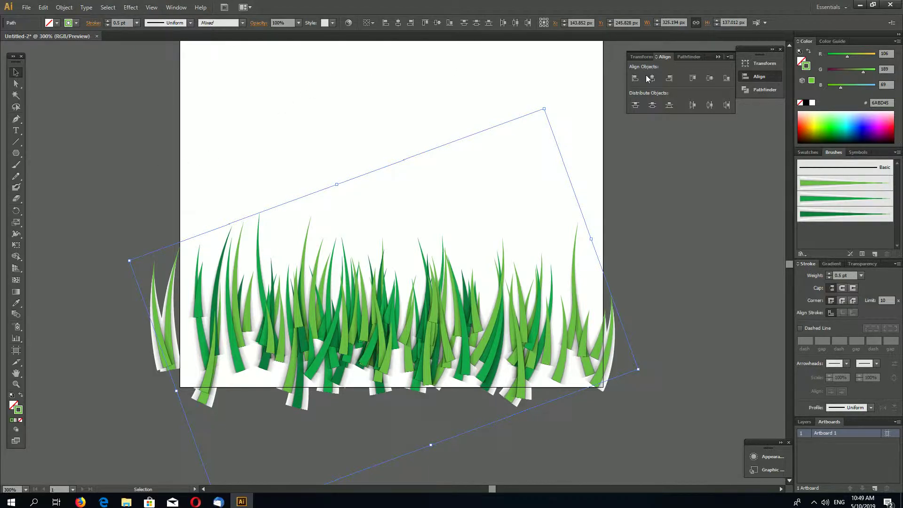
Bottom-align the grass blades, nudge them, and distribute them by horizontal center
{"action": "left_click", "coordinate": [725, 80]}
{"action": "left_click_drag", "start_coordinate": [466, 385], "coordinate": [469, 365]}
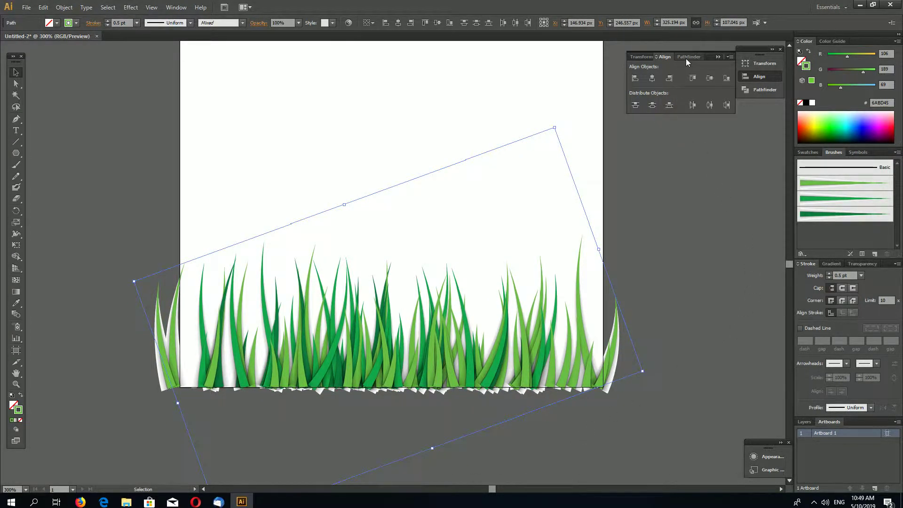
{"action": "left_click", "coordinate": [709, 107]}
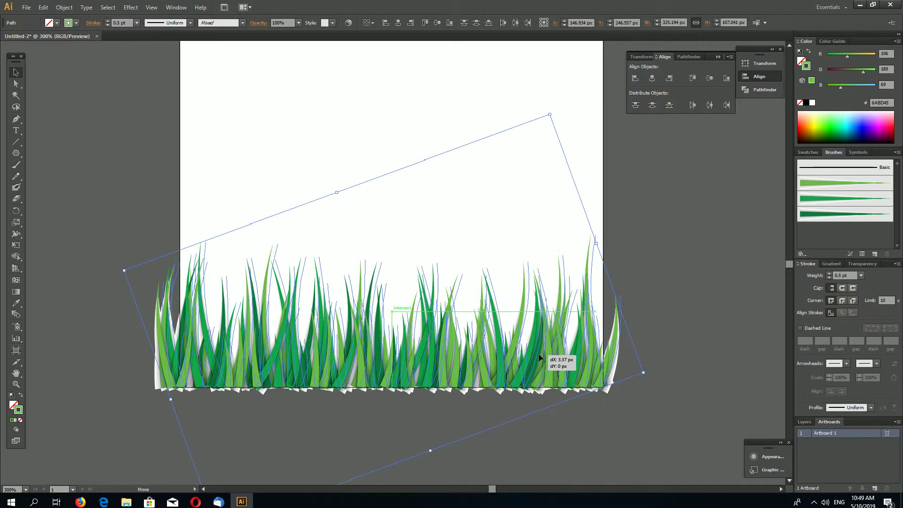
{"action": "left_click", "coordinate": [711, 343]}
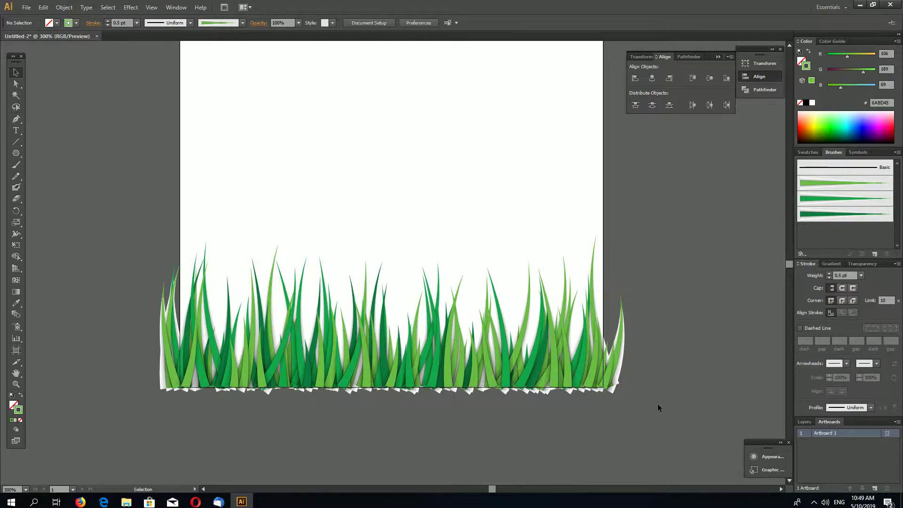
Stretch the grass group to about 140 px tall and nudge it slightly down
{"action": "left_click", "coordinate": [142, 346]}
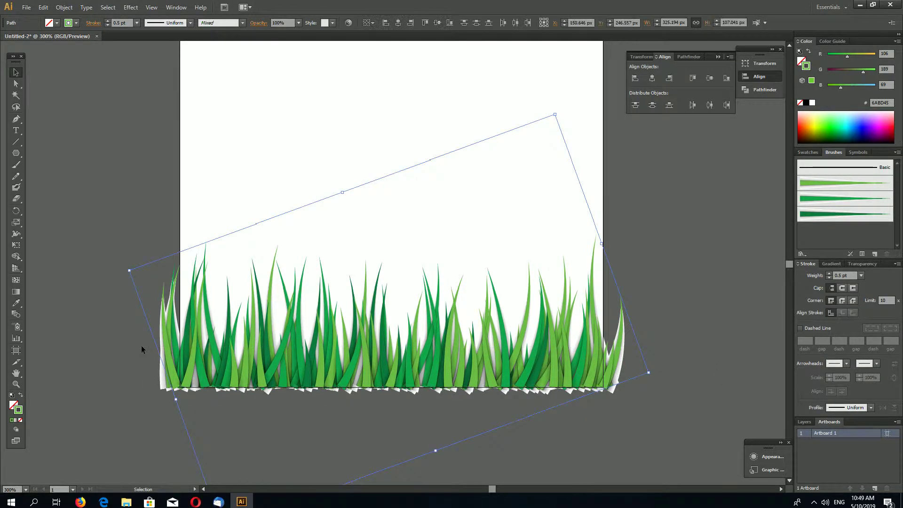
{"action": "key", "text": "ctrl"}
{"action": "key", "text": "ctrl"}
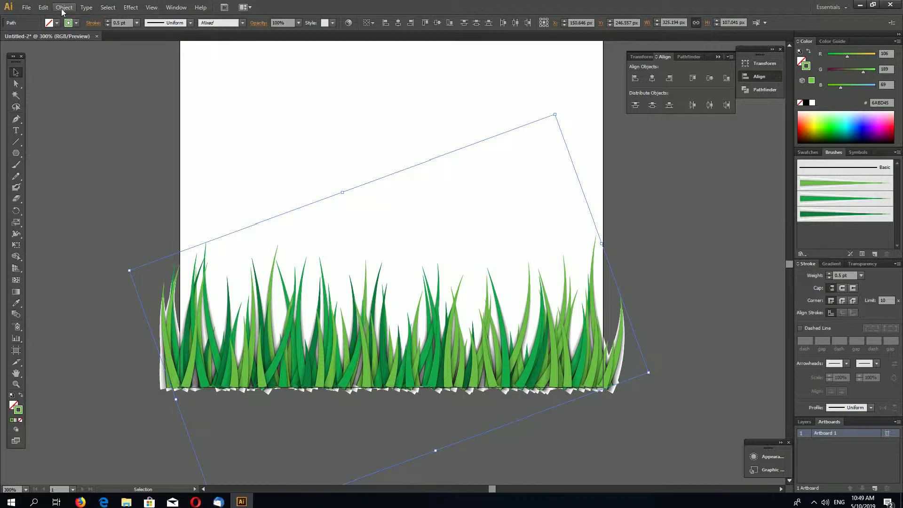
{"action": "left_click_drag", "start_coordinate": [342, 192], "coordinate": [350, 128]}
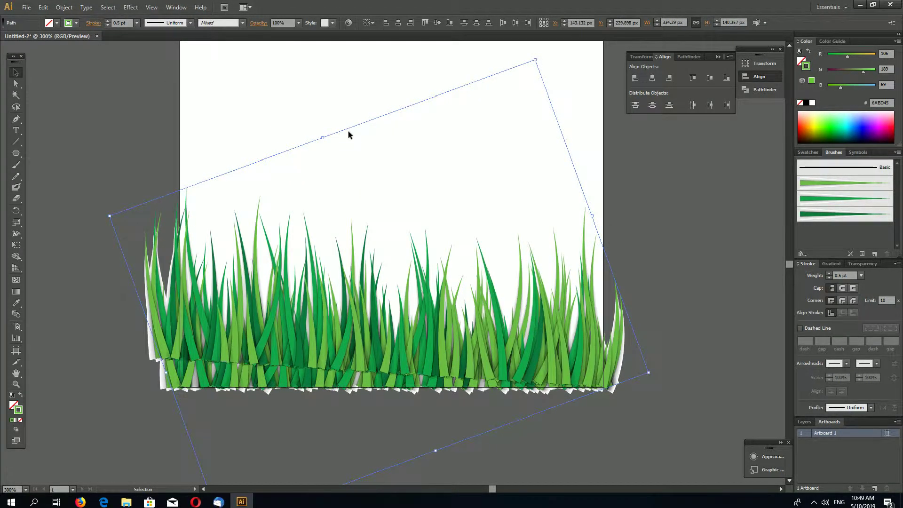
{"action": "key", "text": "shift+Down"}
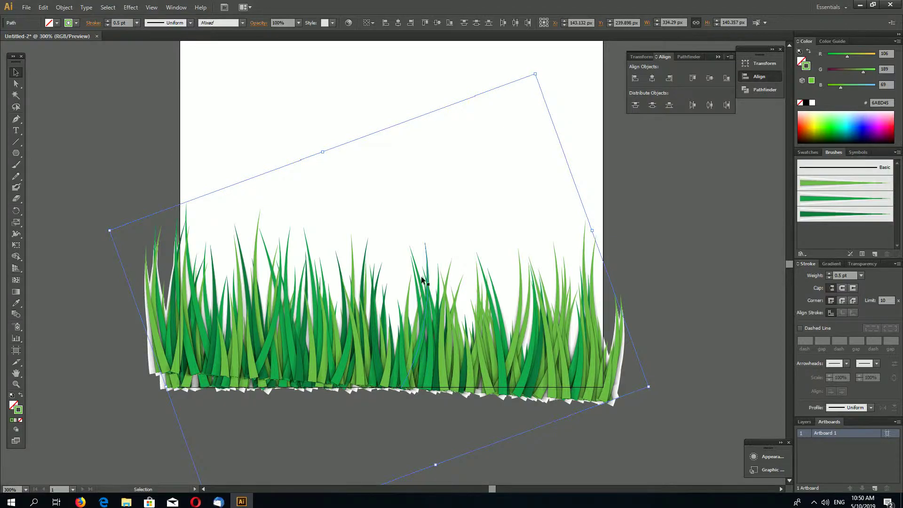
{"action": "left_click", "coordinate": [64, 7]}
Run Transform Each on the blades at 100% horizontal and 160% vertical scale, with Random on
{"action": "mouse_move", "coordinate": [141, 18]}
{"action": "left_click", "coordinate": [230, 87]}
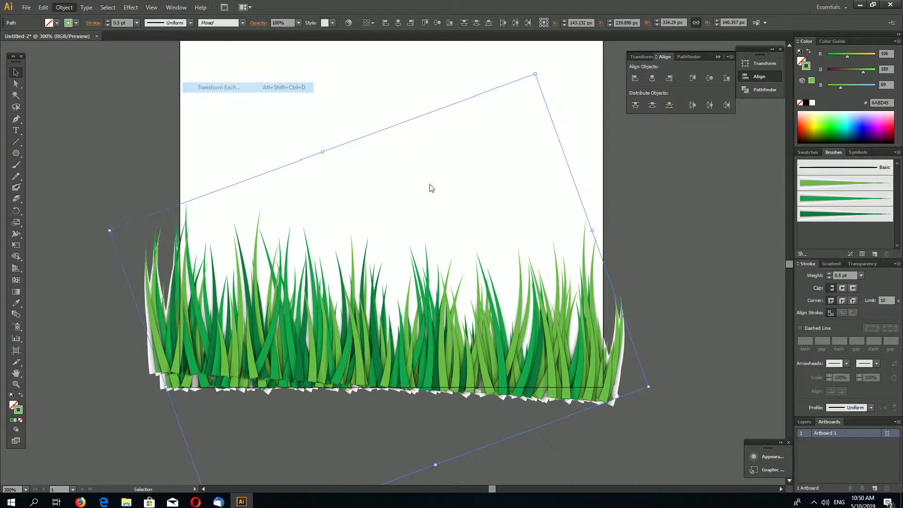
{"action": "key", "text": "Tab"}
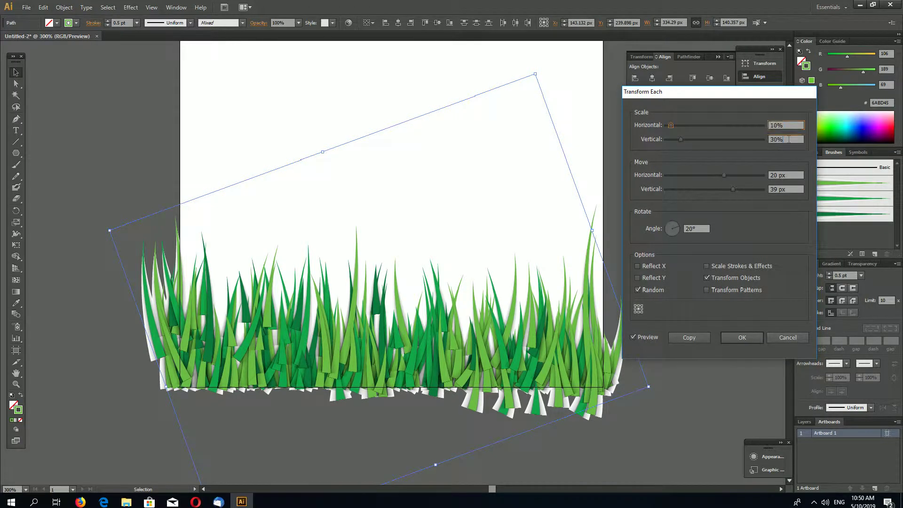
{"action": "type", "text": "100"}
{"action": "key", "text": "shift+Tab"}
{"action": "type", "text": "100"}
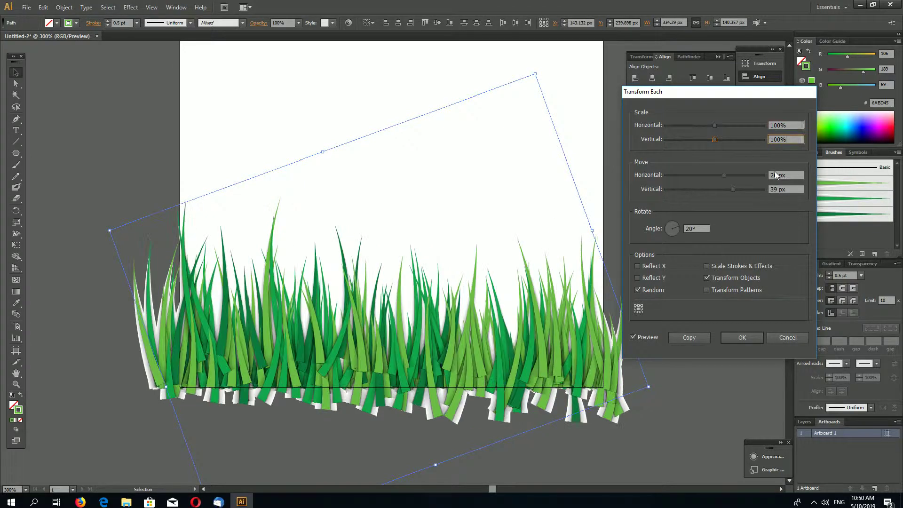
{"action": "left_click", "coordinate": [791, 146]}
{"action": "key", "text": "BackSpace"}
{"action": "key", "text": "BackSpace"}
{"action": "key", "text": "BackSpace"}
{"action": "key", "text": "BackSpace"}
{"action": "type", "text": "200"}
{"action": "key", "text": "shift+Tab"}
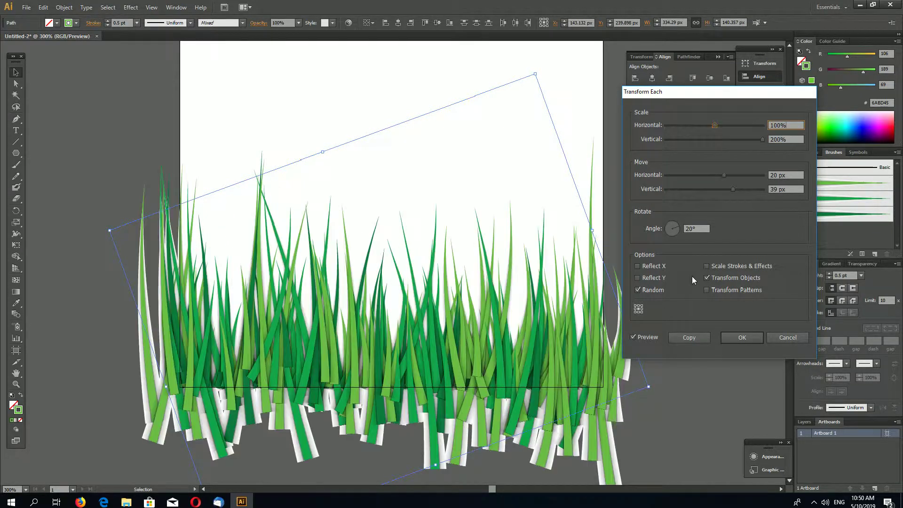
{"action": "key", "text": "Tab"}
{"action": "type", "text": "160"}
{"action": "left_click", "coordinate": [789, 175]}
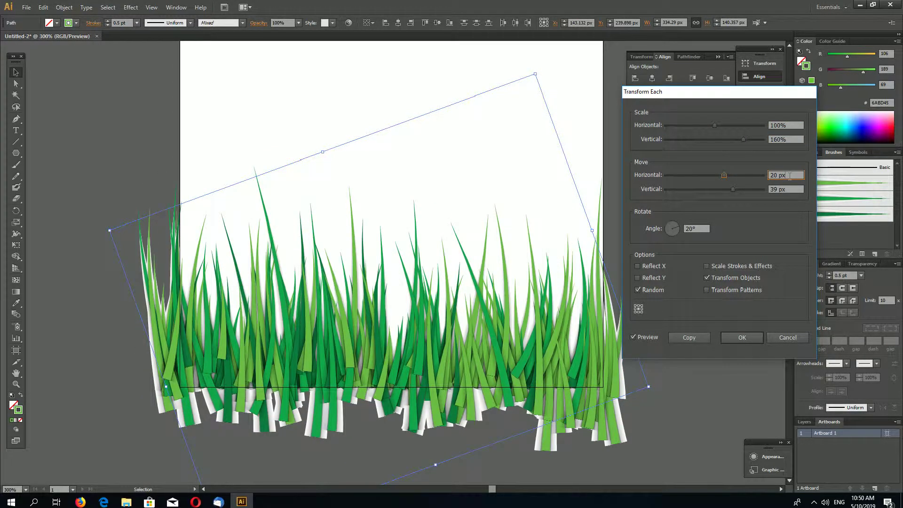
{"action": "left_click", "coordinate": [742, 339]}
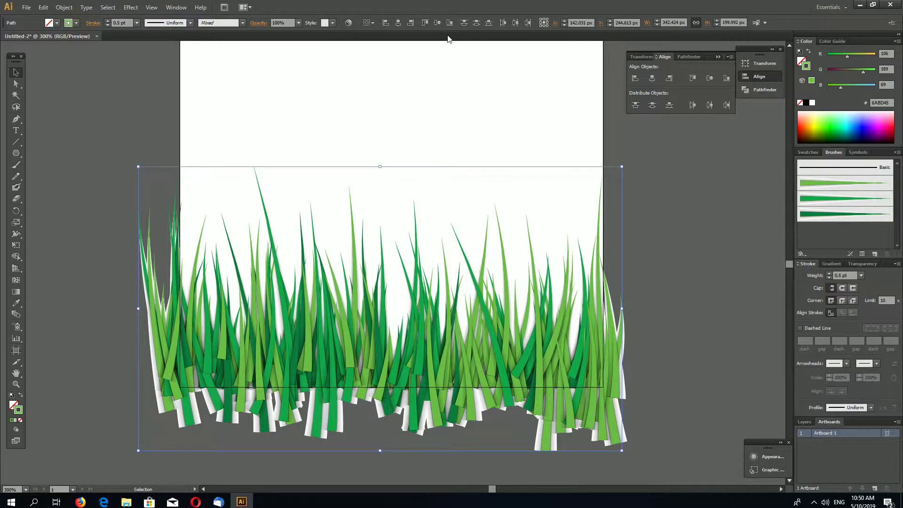
Bottom-align the grass blades and move the strip up onto the artboard's bottom edge
{"action": "left_click", "coordinate": [725, 79]}
{"action": "left_click_drag", "start_coordinate": [542, 429], "coordinate": [543, 376]}
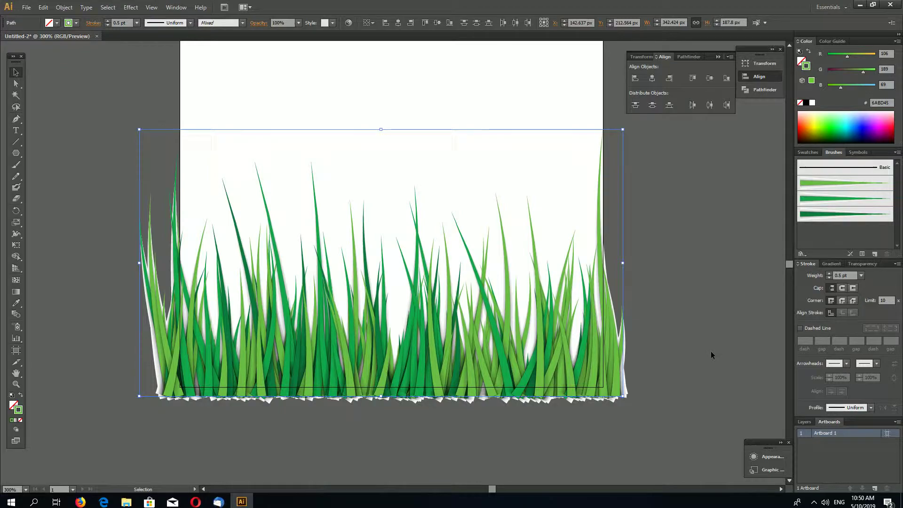
{"action": "left_click", "coordinate": [711, 351]}
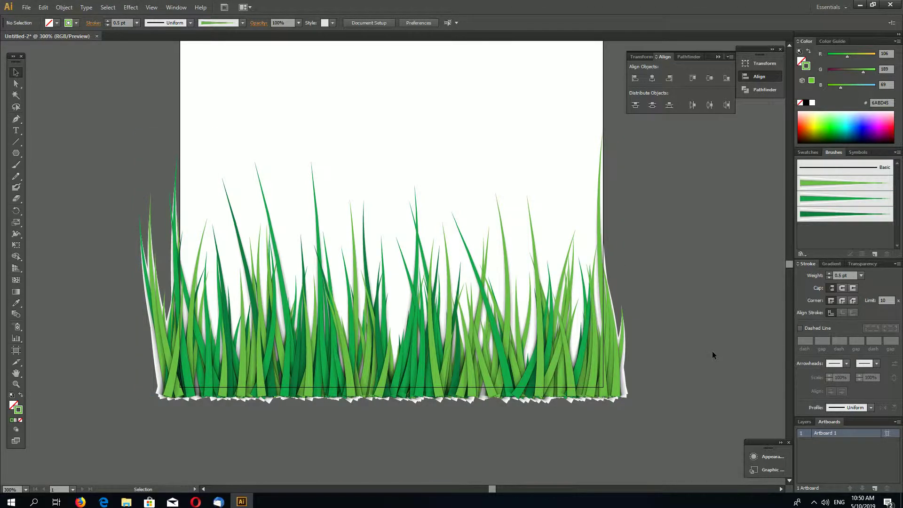
{"action": "key", "text": "ctrl+minus"}
{"action": "key", "text": "ctrl+minus"}
{"action": "key", "text": "ctrl+plus"}
{"action": "key", "text": "ctrl+plus"}
Select the grass and send the white base shape to the very back, then deselect
{"action": "left_click_drag", "start_coordinate": [105, 127], "coordinate": [649, 230]}
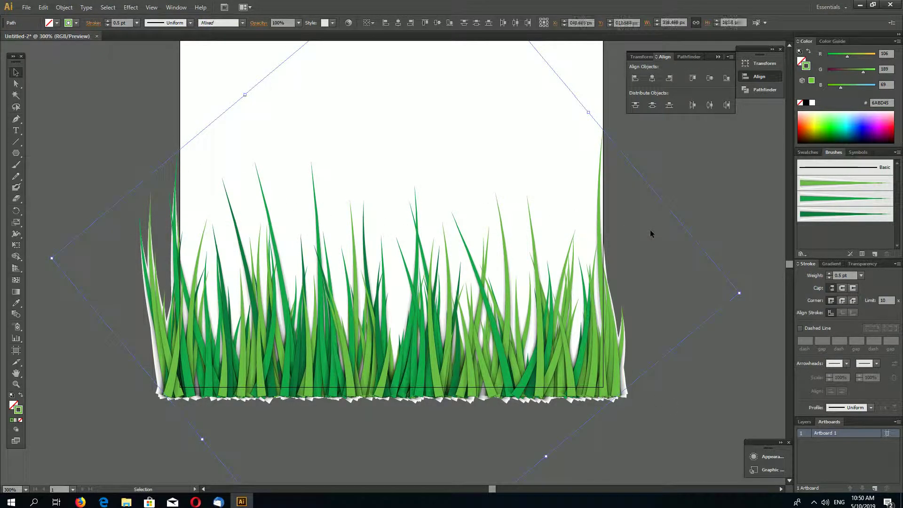
{"action": "left_click", "coordinate": [65, 10]}
{"action": "mouse_move", "coordinate": [80, 29]}
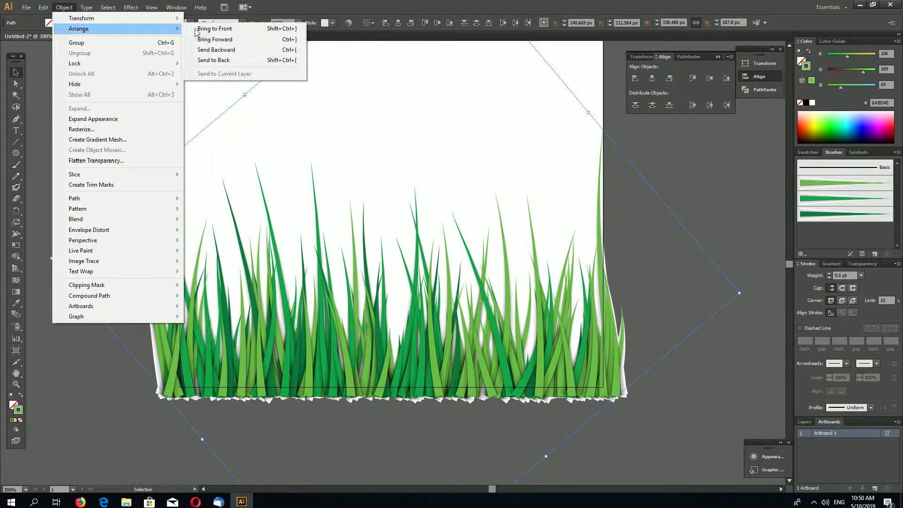
{"action": "left_click", "coordinate": [250, 61]}
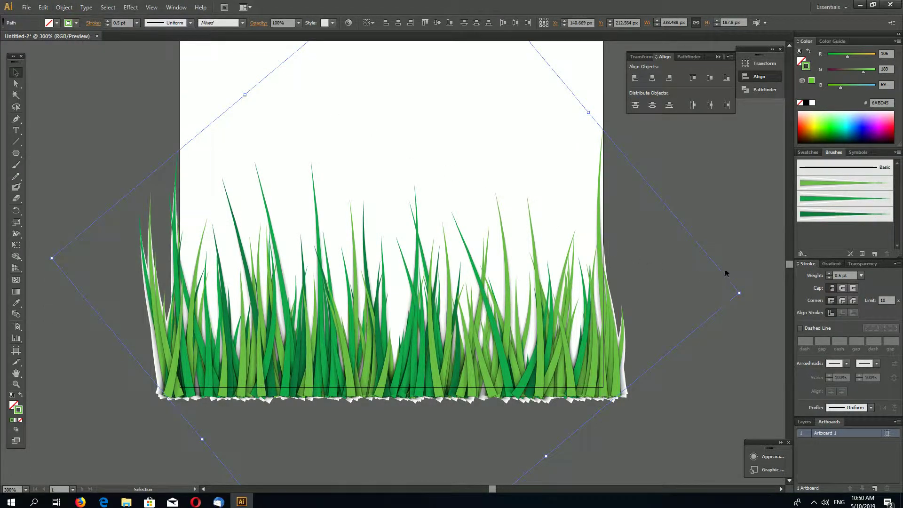
{"action": "left_click", "coordinate": [727, 203]}
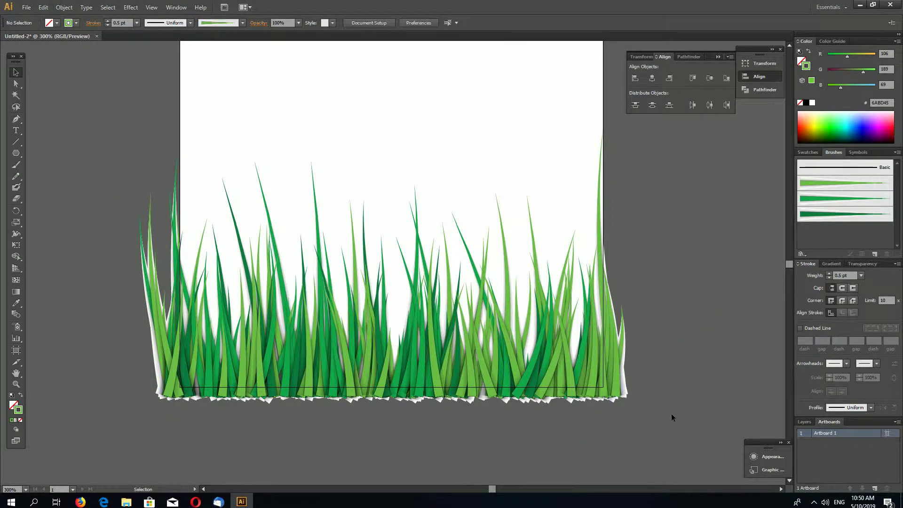
{"action": "key", "text": "ctrl+a"}
{"action": "left_click", "coordinate": [106, 279]}
Draw a 300 × 300 px rectangle from the artboard's top-left corner
{"action": "key", "text": "ctrl+plus"}
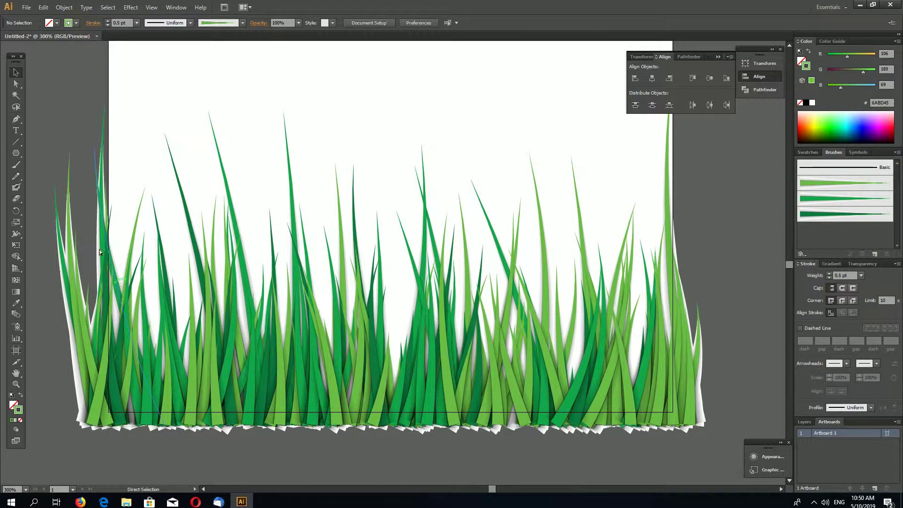
{"action": "key", "text": "ctrl+minus"}
{"action": "left_click", "coordinate": [16, 153]}
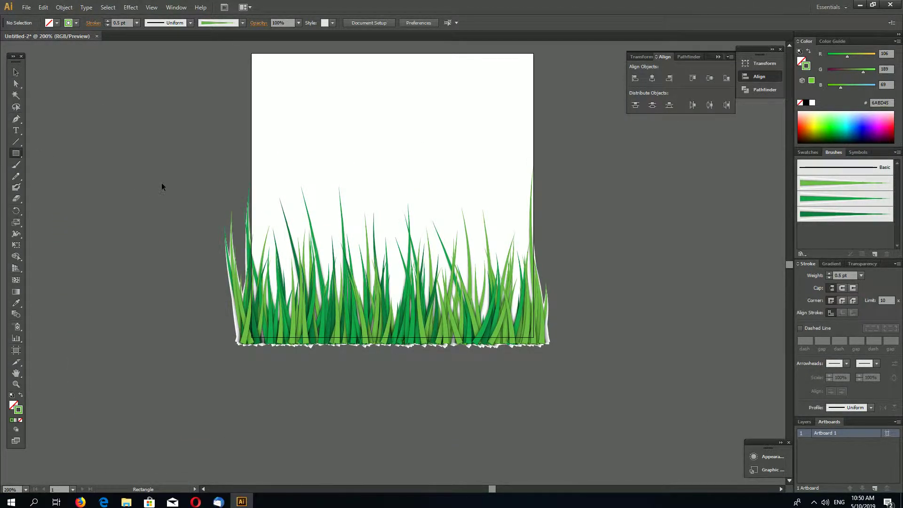
{"action": "key", "text": "ctrl+plus"}
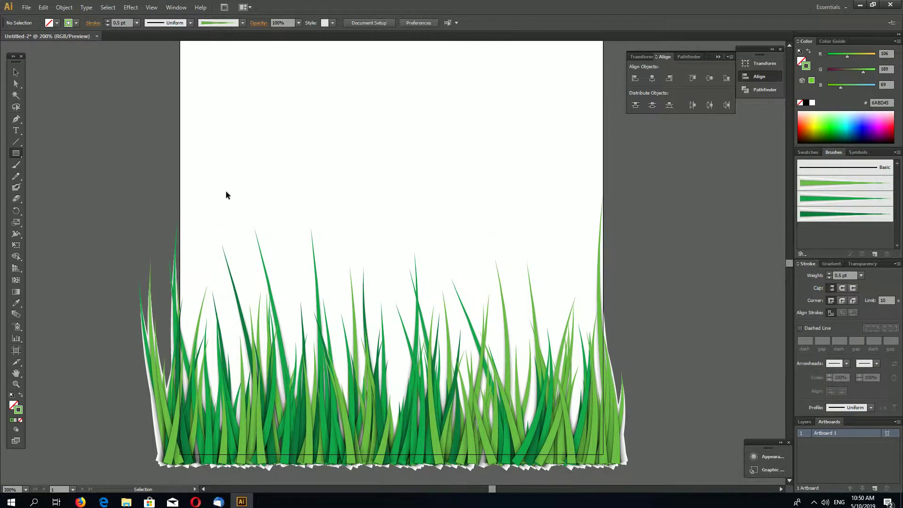
{"action": "key", "text": "ctrl+minus"}
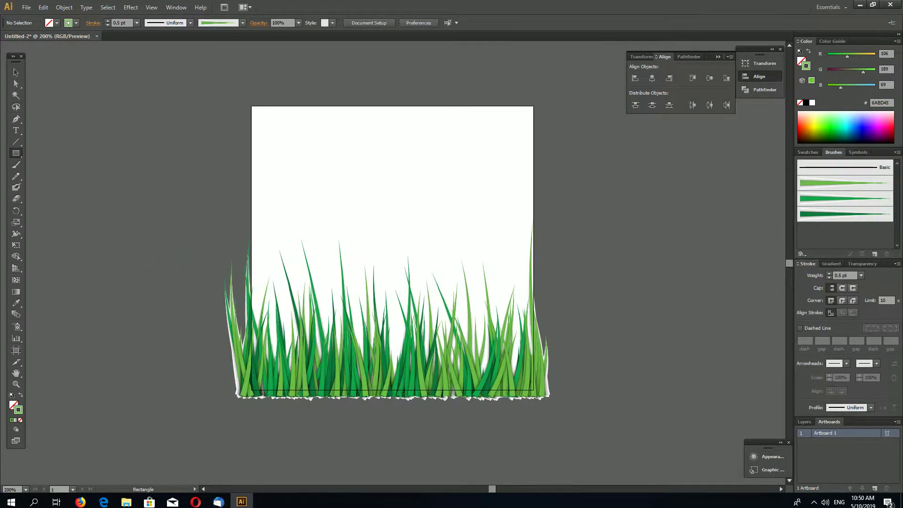
{"action": "left_click", "coordinate": [250, 105]}
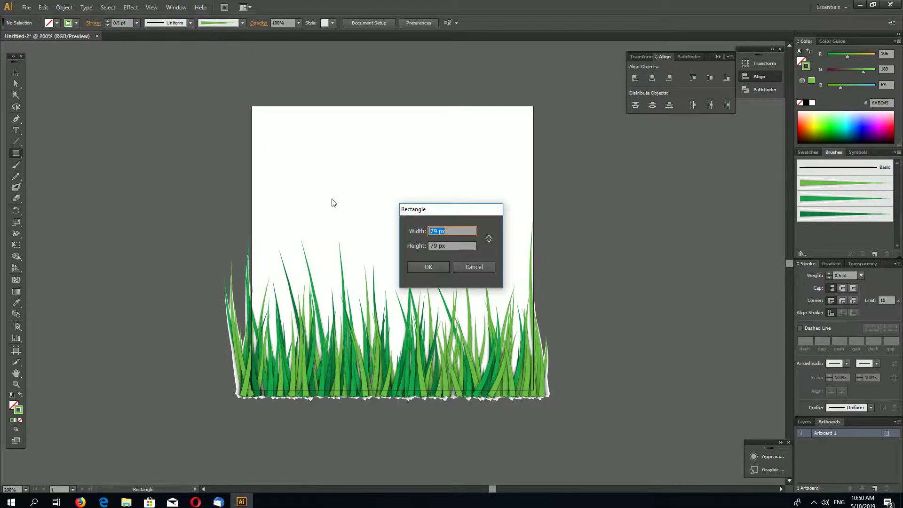
{"action": "type", "text": "300"}
{"action": "key", "text": "Tab"}
{"action": "type", "text": "300"}
{"action": "left_click", "coordinate": [443, 268]}
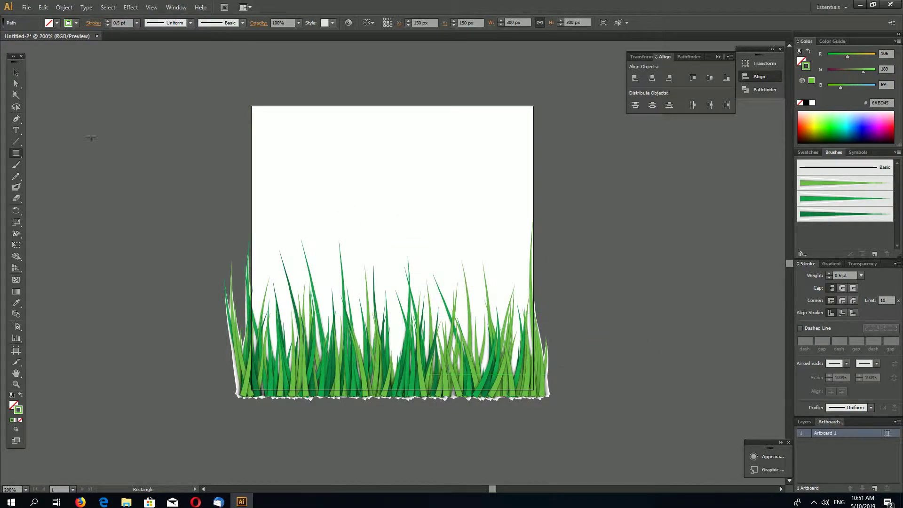
Select the new square and set its stroke to None
{"action": "key", "text": "v"}
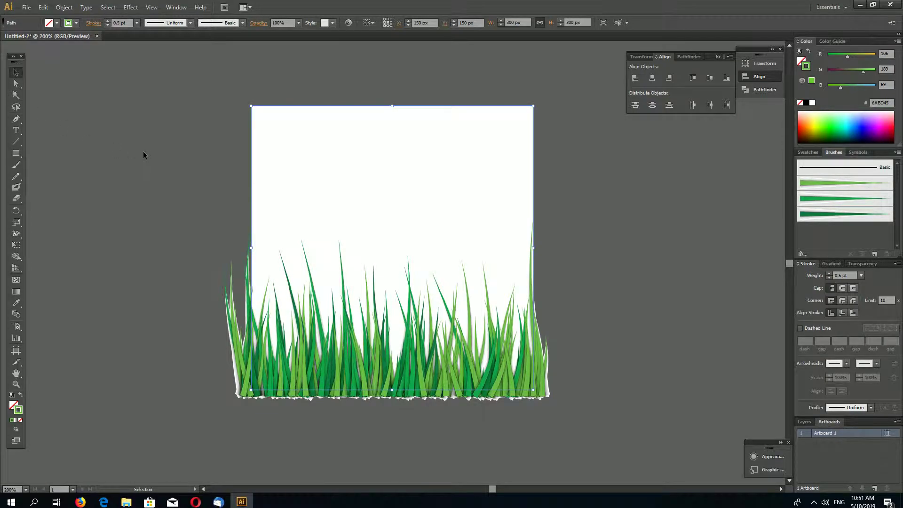
{"action": "left_click_drag", "start_coordinate": [206, 411], "coordinate": [583, 338]}
{"action": "left_click", "coordinate": [562, 163]}
{"action": "left_click", "coordinate": [800, 102]}
Fill the square with black and use Send Backward to put it behind the grass
{"action": "left_click", "coordinate": [801, 60]}
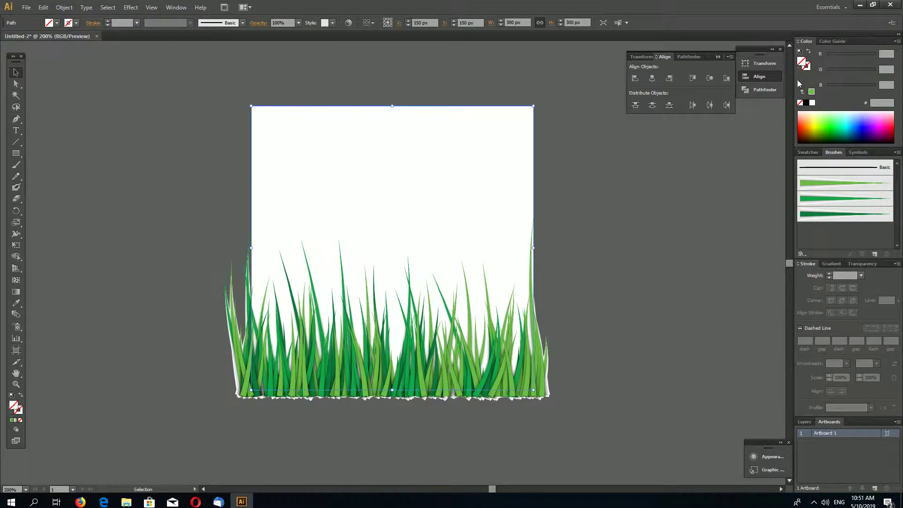
{"action": "left_click", "coordinate": [805, 102]}
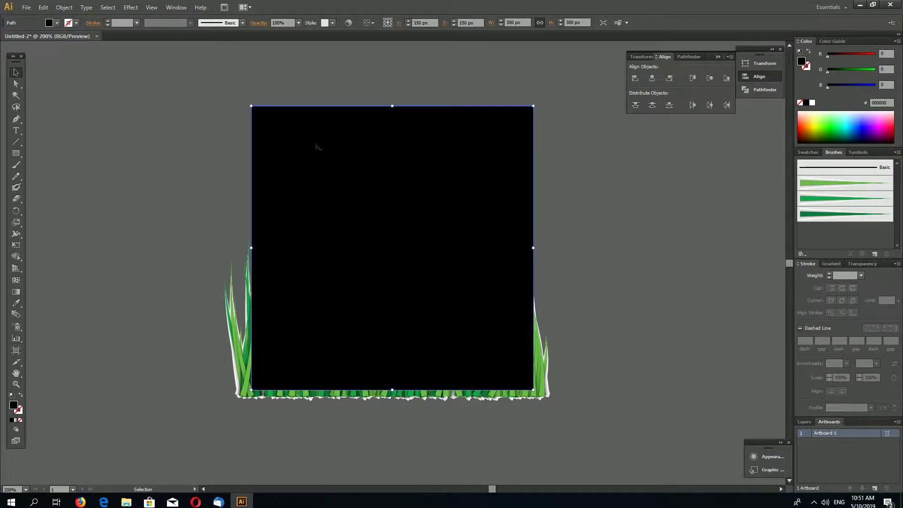
{"action": "left_click", "coordinate": [64, 7]}
{"action": "mouse_move", "coordinate": [105, 29]}
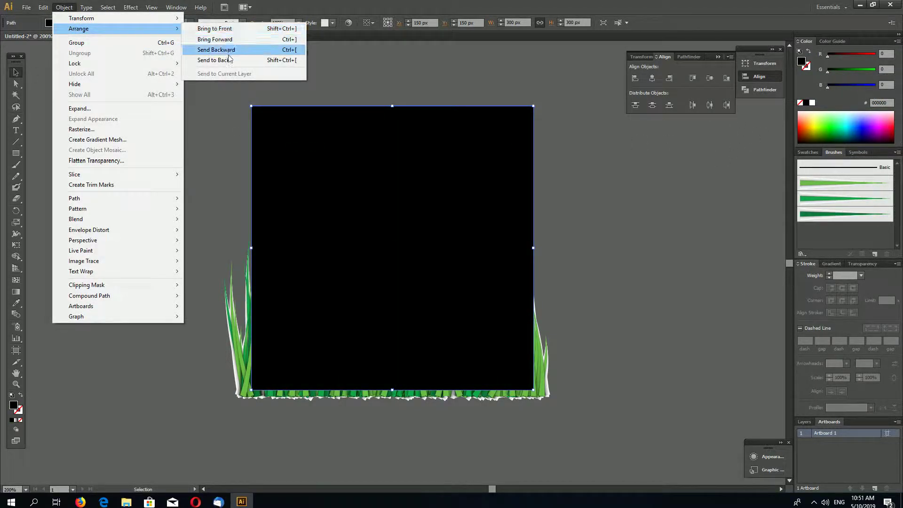
{"action": "left_click", "coordinate": [245, 67]}
{"action": "left_click", "coordinate": [615, 238]}
Select the black square again
{"action": "left_click", "coordinate": [494, 191]}
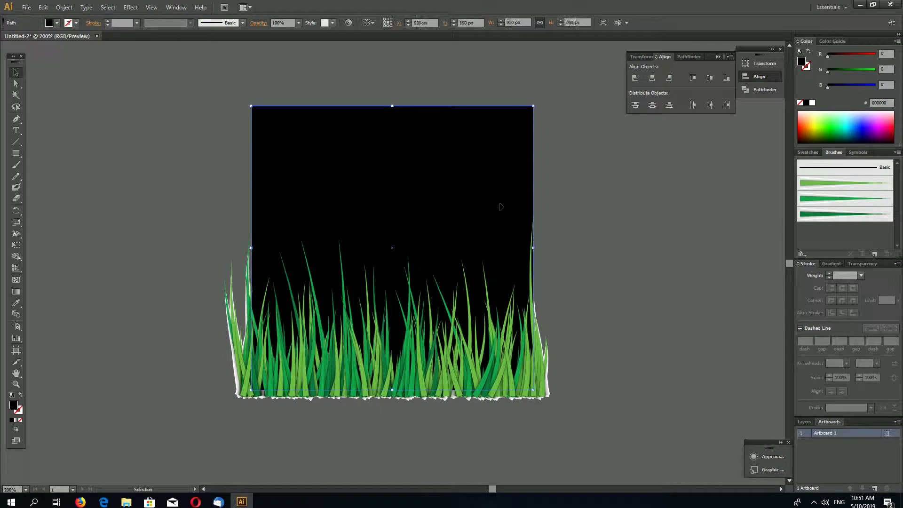
{"action": "left_click", "coordinate": [584, 278]}
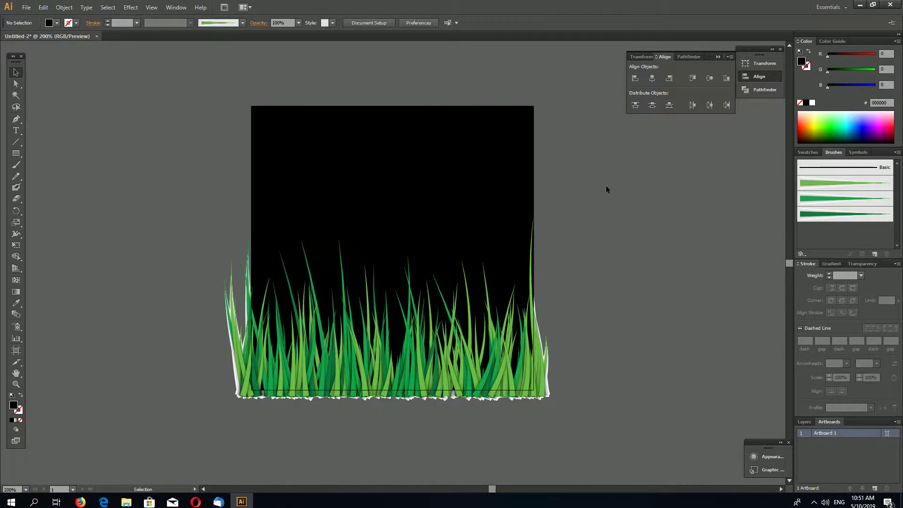
{"action": "left_click", "coordinate": [363, 135]}
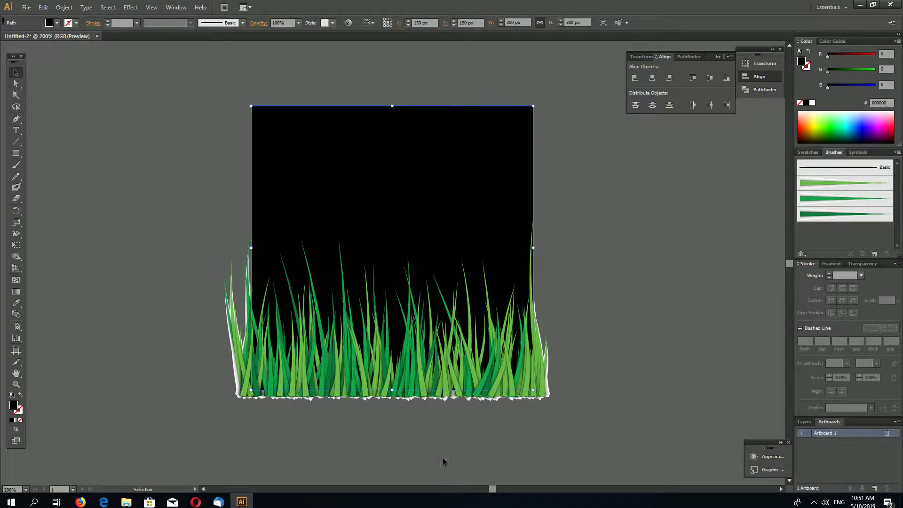
{"action": "left_click", "coordinate": [653, 255]}
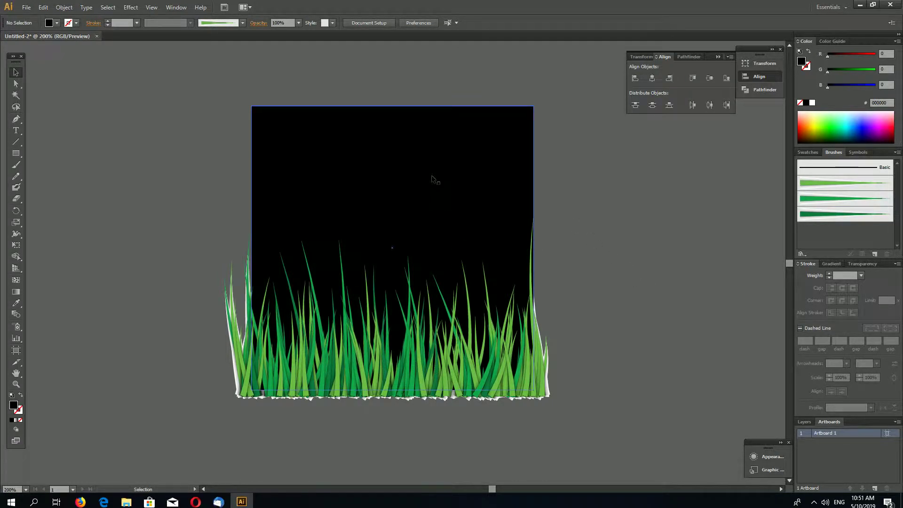
{"action": "left_click", "coordinate": [389, 194]}
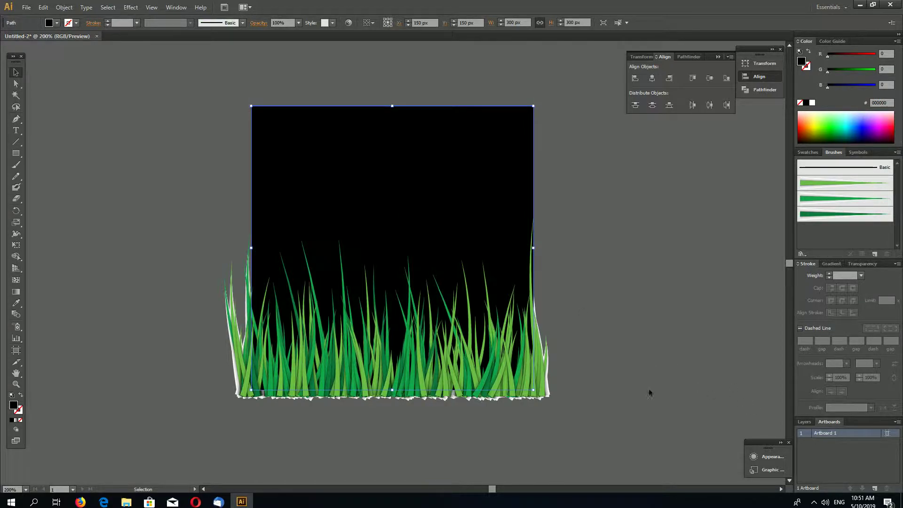
Select the grass group, turn on Show Edges, and apply Expand Appearance
{"action": "left_click_drag", "start_coordinate": [652, 435], "coordinate": [146, 190], "text": "shift"}
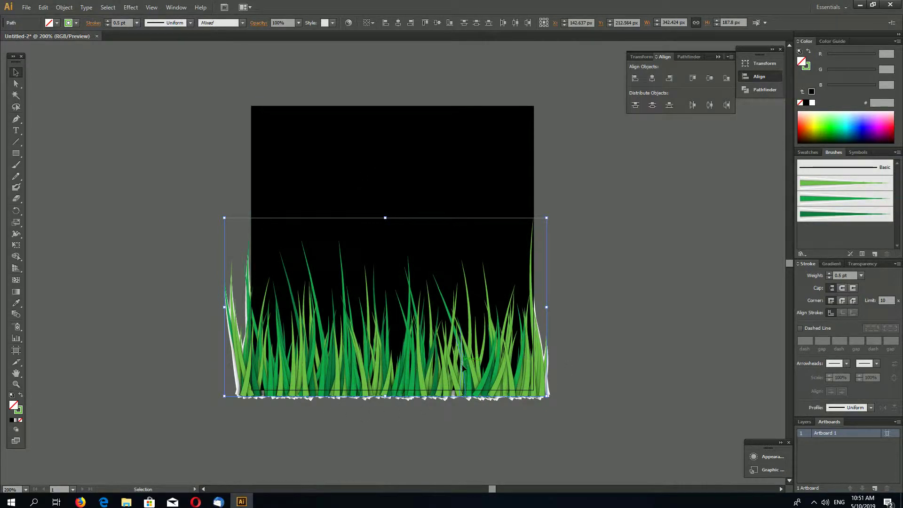
{"action": "left_click", "coordinate": [151, 7]}
{"action": "left_click", "coordinate": [179, 136]}
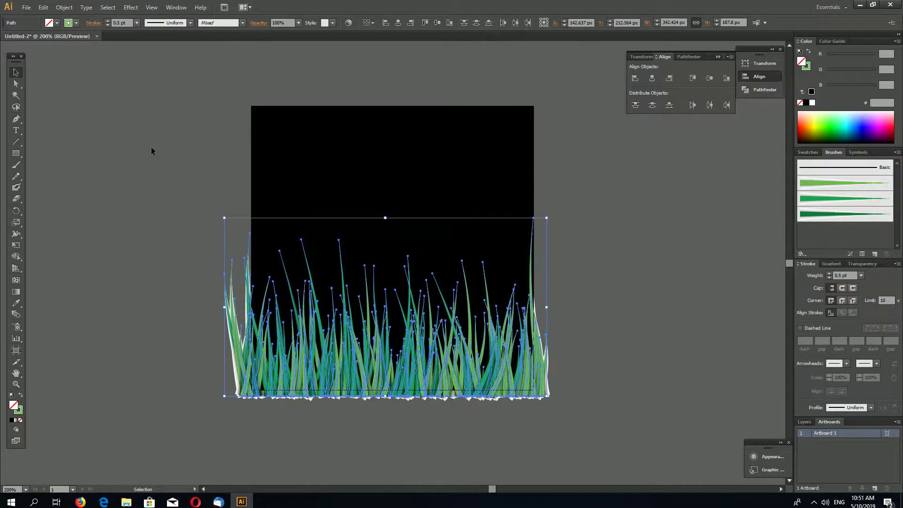
{"action": "left_click", "coordinate": [63, 7]}
{"action": "left_click", "coordinate": [96, 119]}
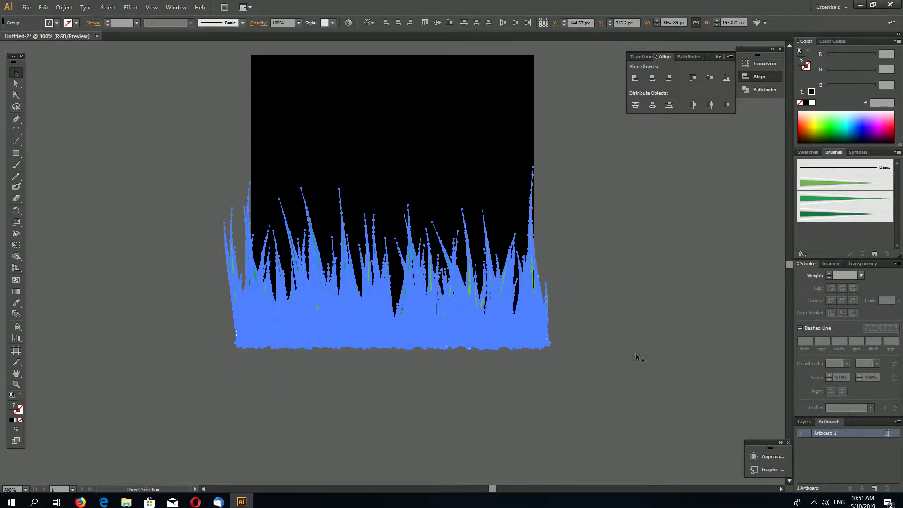
Zoom in to check a single expanded blade, then select the black square
{"action": "key", "text": "ctrl+plus"}
{"action": "key", "text": "ctrl+plus"}
{"action": "key", "text": "ctrl+minus"}
{"action": "left_click", "coordinate": [686, 283]}
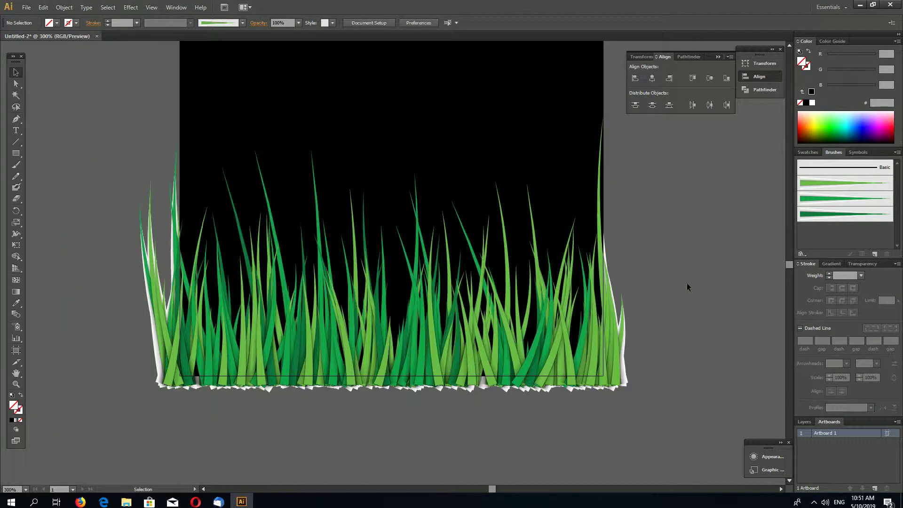
{"action": "left_click", "coordinate": [495, 338]}
{"action": "left_click", "coordinate": [650, 358]}
{"action": "key", "text": "ctrl+minus"}
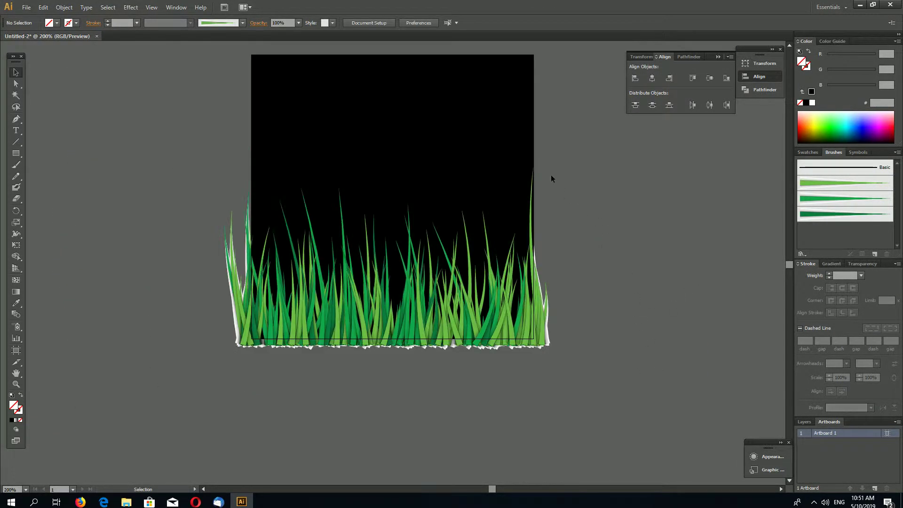
{"action": "left_click", "coordinate": [432, 128]}
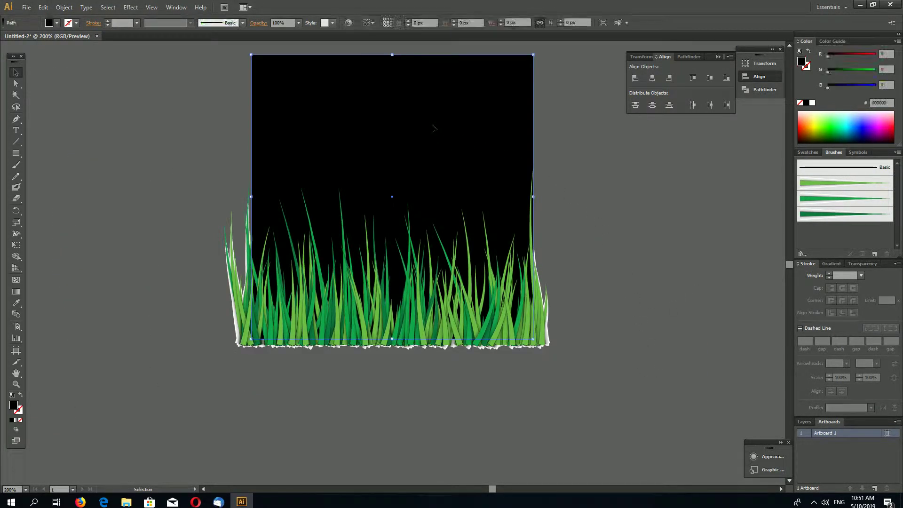
Bring the black square one step forward over the grass
{"action": "left_click", "coordinate": [66, 8]}
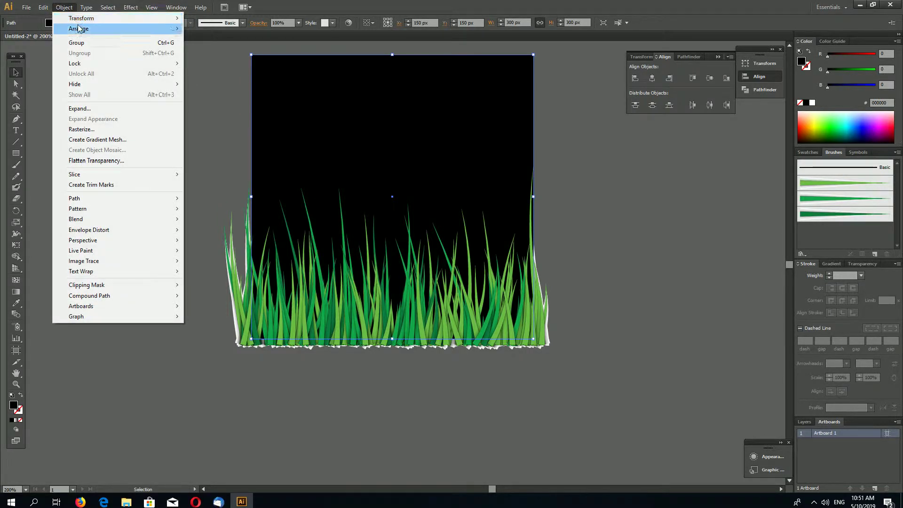
{"action": "mouse_move", "coordinate": [100, 29]}
{"action": "left_click", "coordinate": [248, 39]}
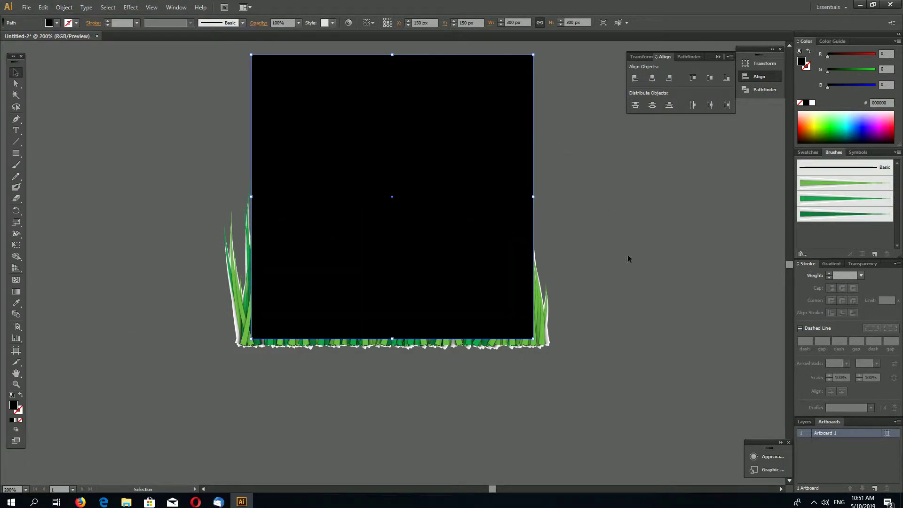
{"action": "left_click", "coordinate": [637, 395]}
Select the square with the grass and make a clipping mask, then zoom to 300%
{"action": "left_click_drag", "start_coordinate": [105, 78], "coordinate": [338, 183]}
{"action": "right_click", "coordinate": [338, 183]}
{"action": "left_click", "coordinate": [380, 233]}
{"action": "left_click", "coordinate": [580, 280]}
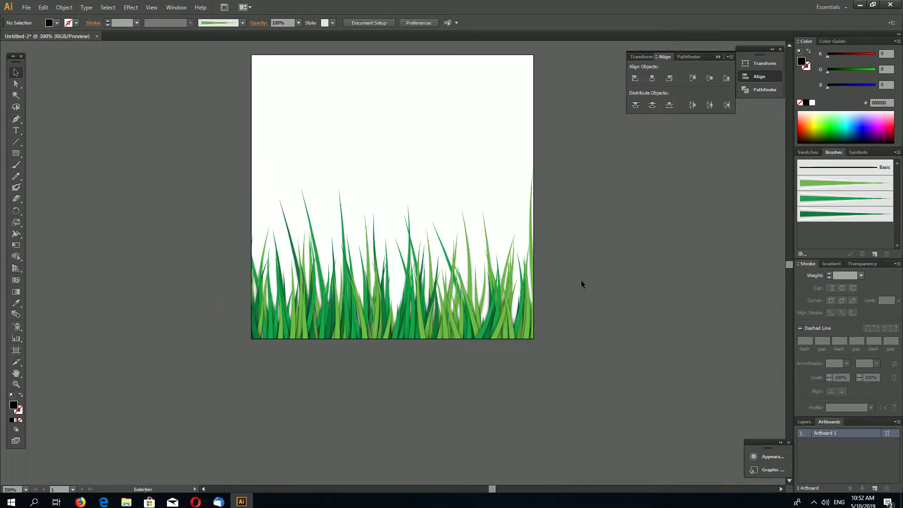
{"action": "key", "text": "ctrl+plus"}
{"action": "scroll", "coordinate": [642, 338], "scroll_direction": "up", "scroll_amount": 2}
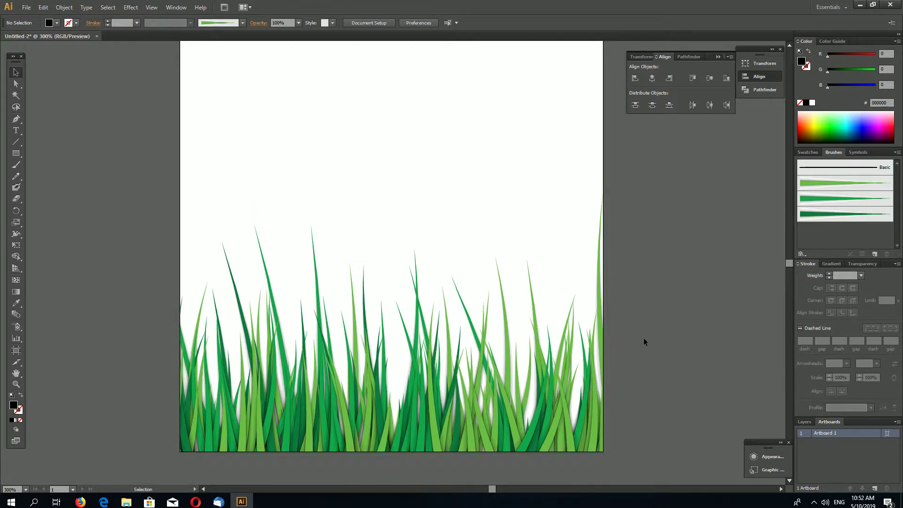